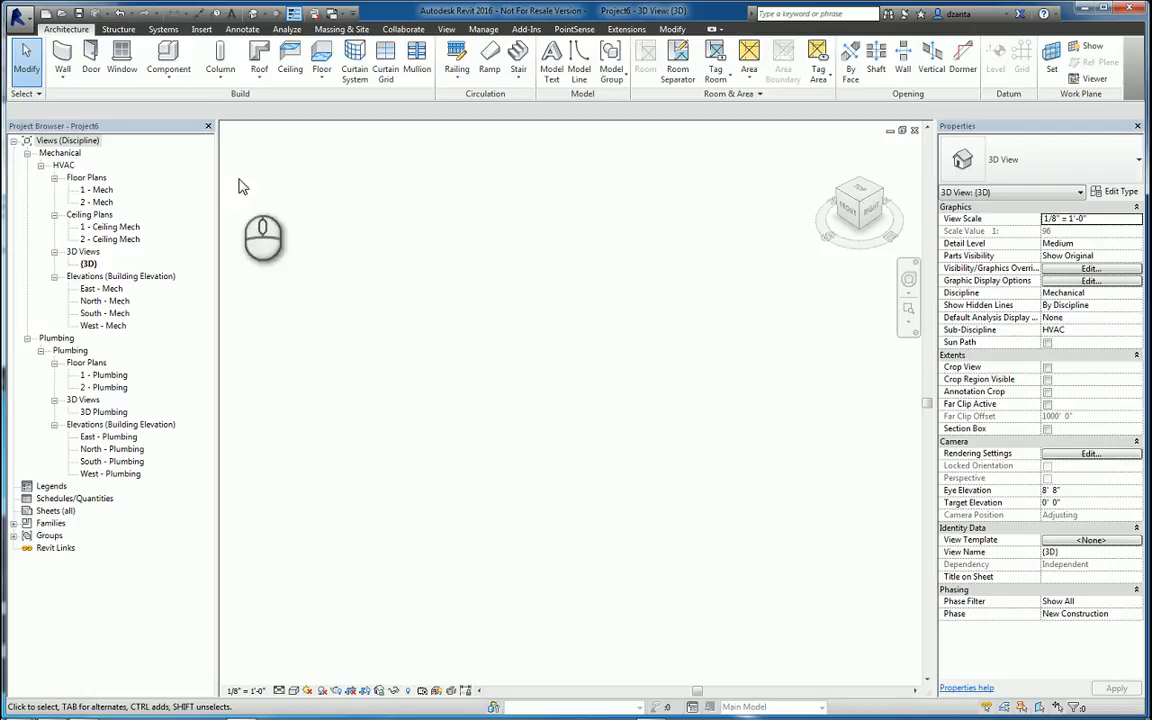
Open the fabrication settings, choose the Revit MEP Imperial Content V1.0 configuration and reload it
{"action": "left_click", "coordinate": [165, 30]}
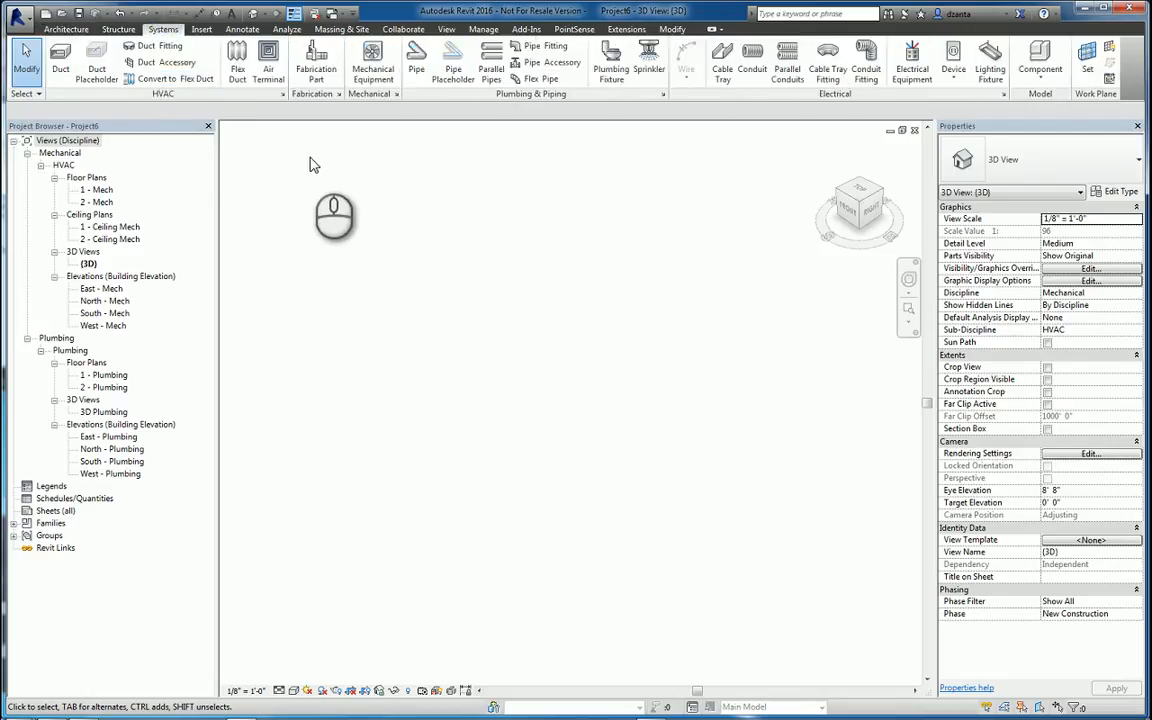
{"action": "left_click", "coordinate": [316, 68]}
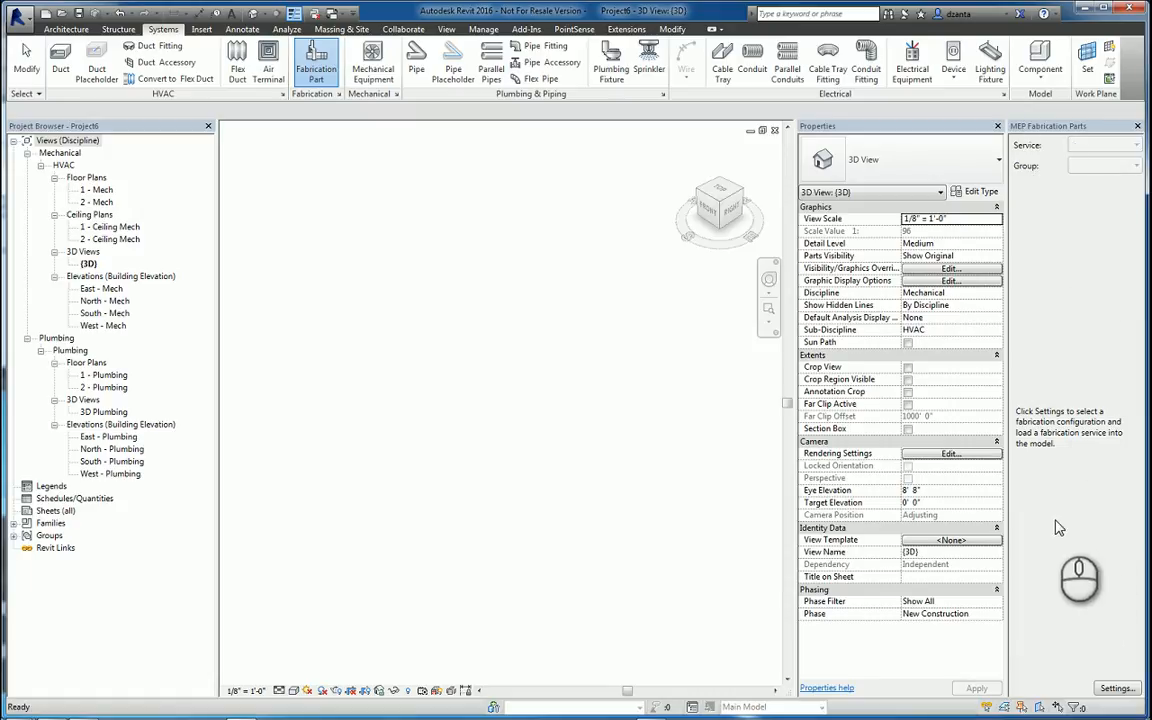
{"action": "left_click", "coordinate": [1115, 689]}
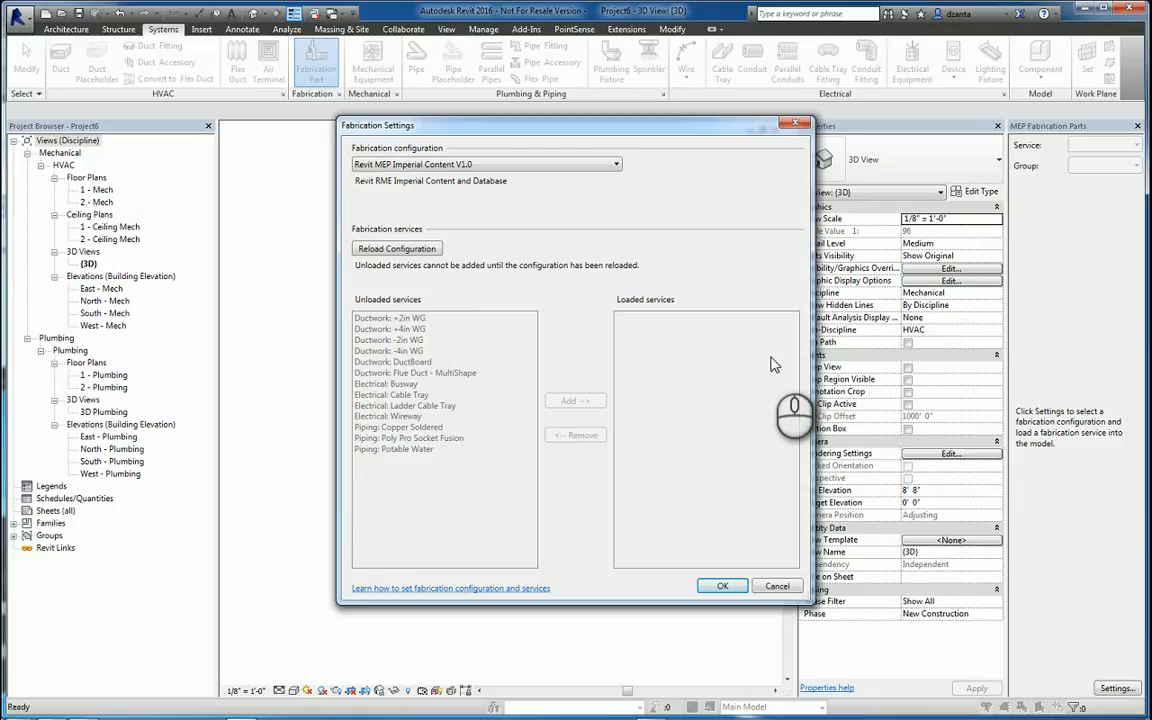
{"action": "left_click", "coordinate": [447, 166]}
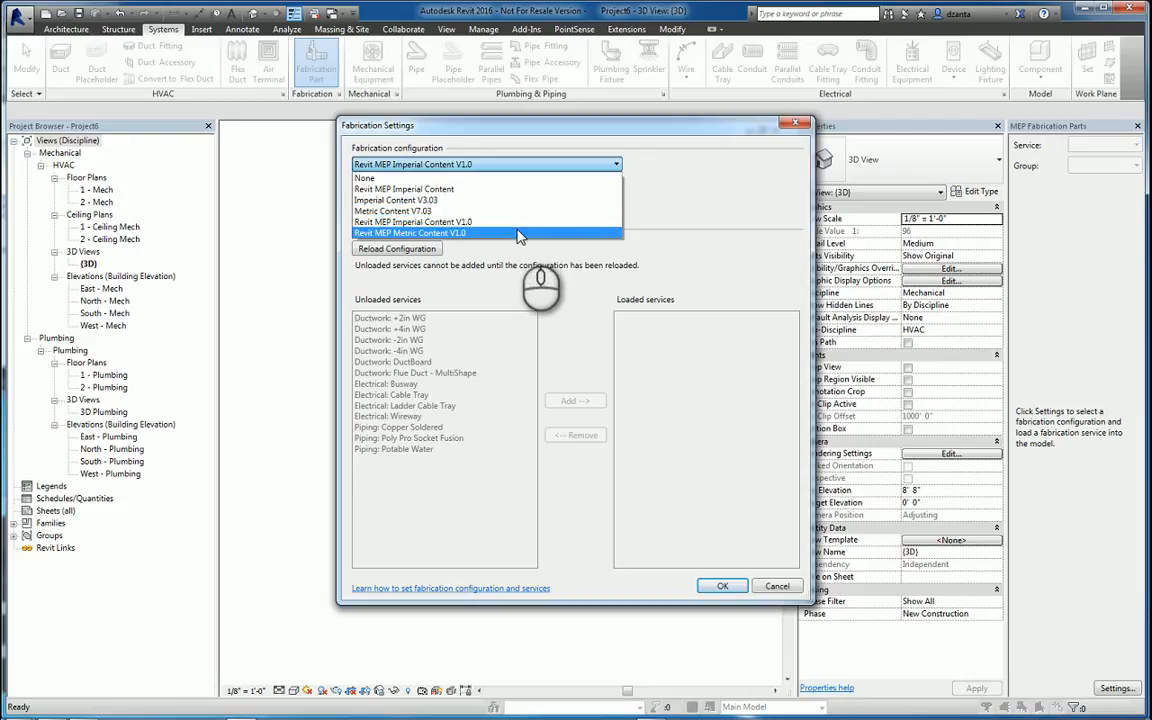
{"action": "left_click", "coordinate": [580, 222]}
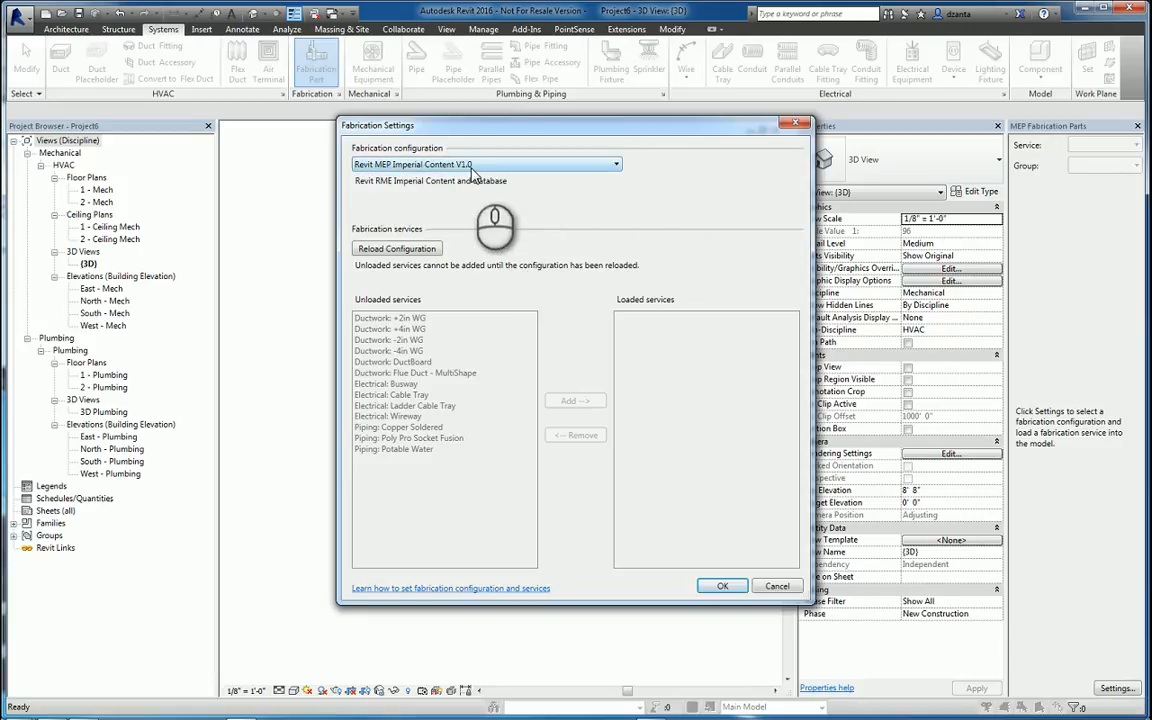
{"action": "left_click", "coordinate": [400, 250]}
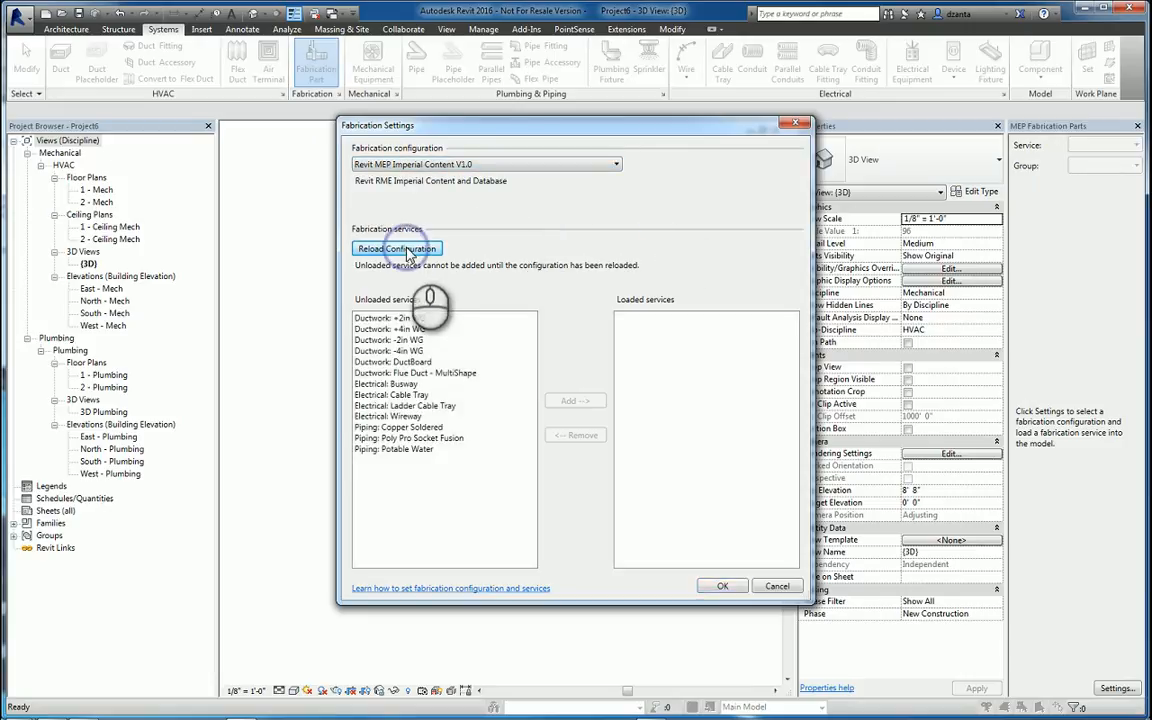
Load all the listed ductwork, electrical and piping fabrication services into the project and accept the settings
{"action": "left_click", "coordinate": [399, 318]}
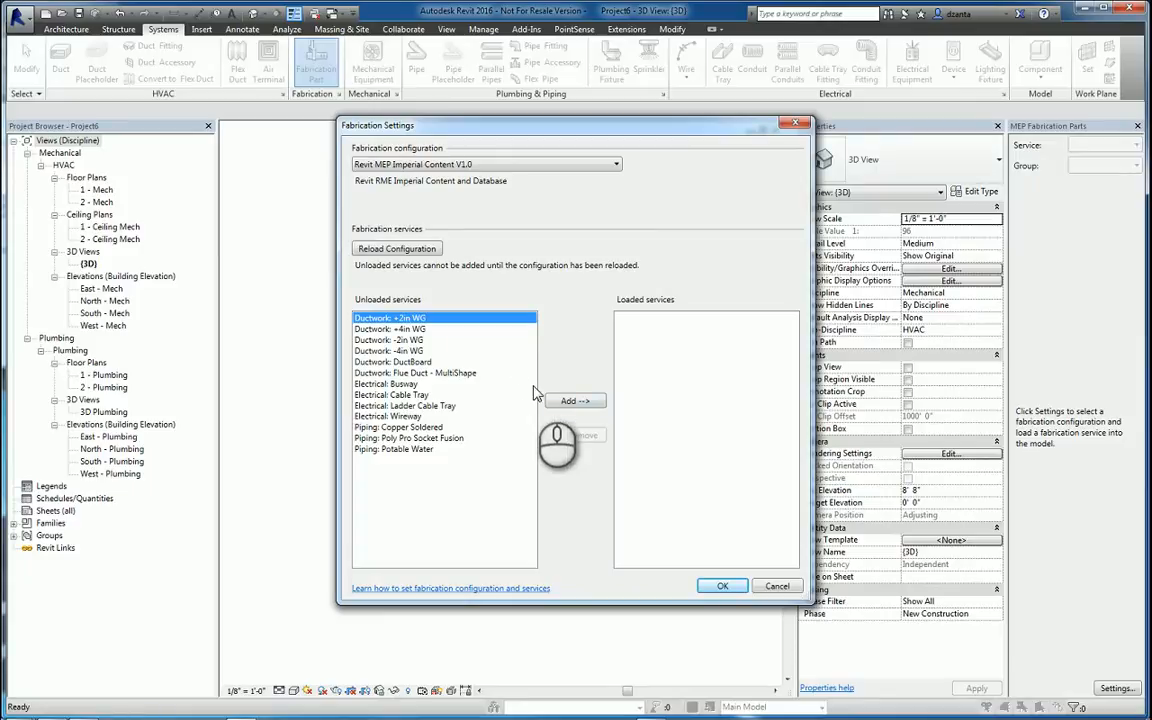
{"action": "left_click", "coordinate": [586, 400]}
{"action": "left_click", "coordinate": [586, 400]}
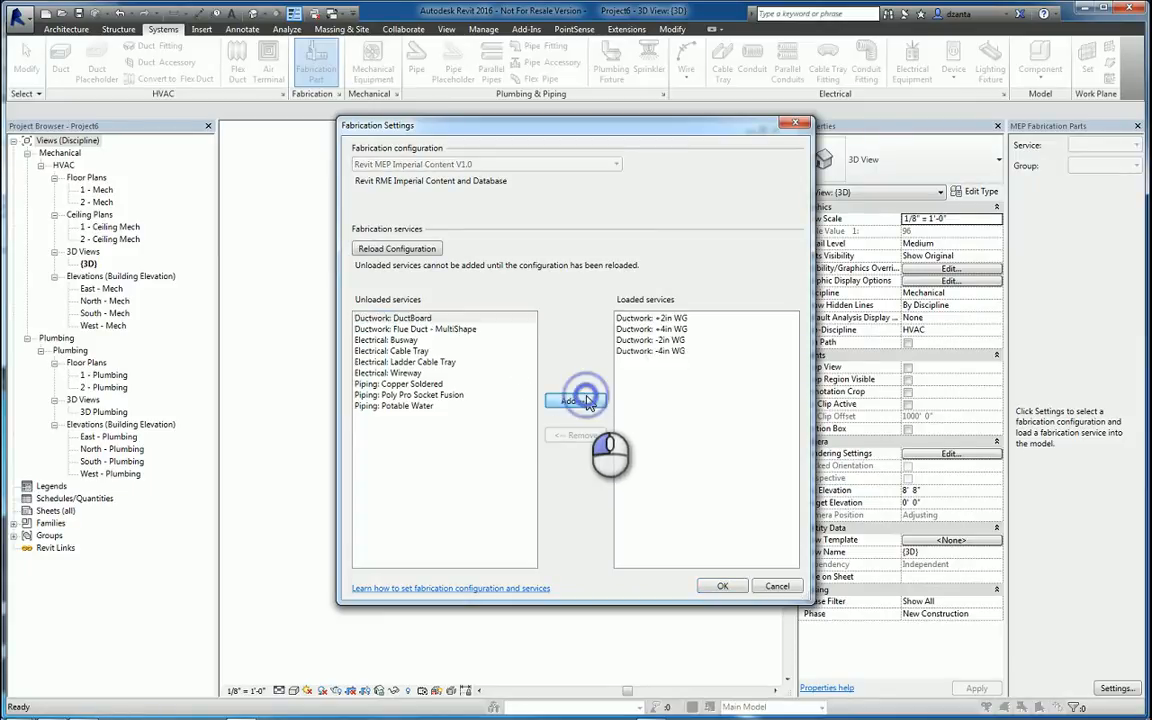
{"action": "left_click", "coordinate": [586, 400]}
{"action": "left_click", "coordinate": [586, 400]}
{"action": "left_click", "coordinate": [586, 400]}
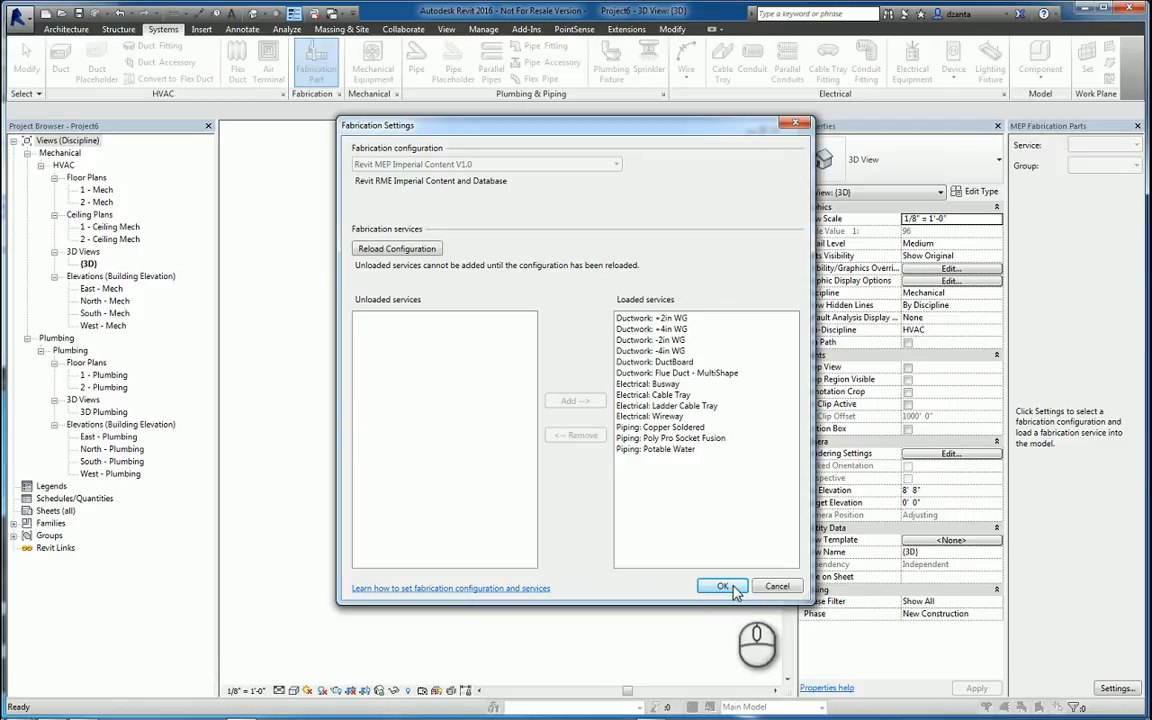
{"action": "left_click", "coordinate": [733, 590]}
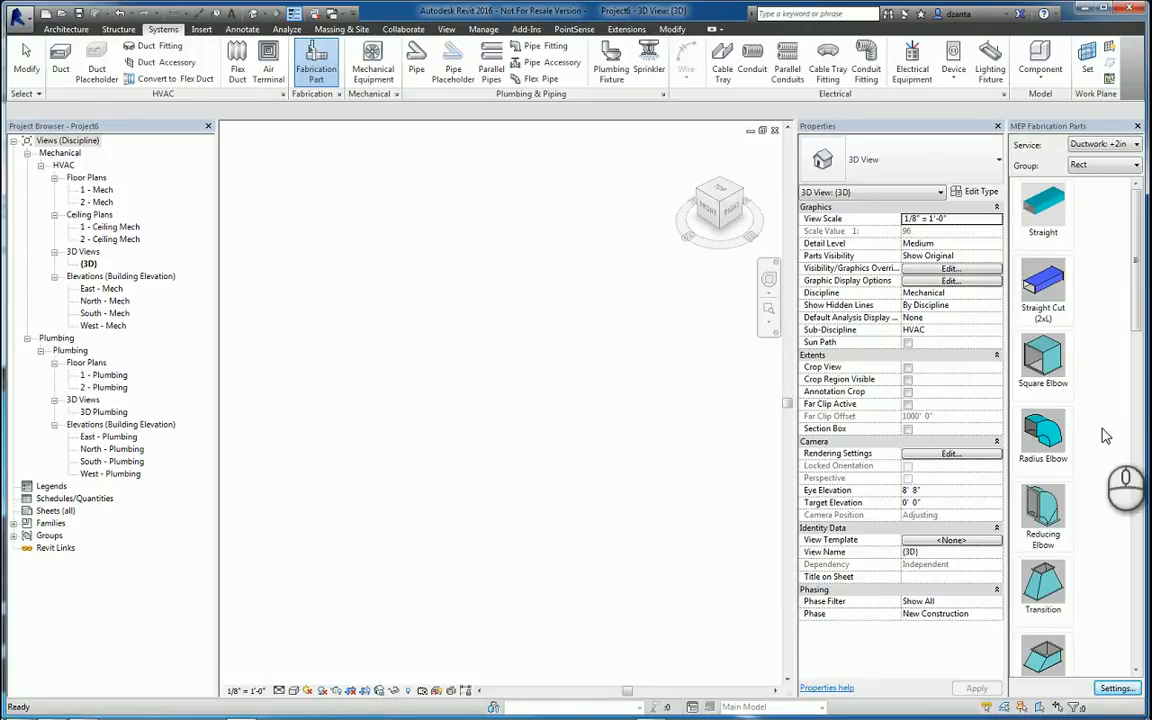
Review the loaded services in the fabrication settings and close them without changes
{"action": "left_click", "coordinate": [339, 95]}
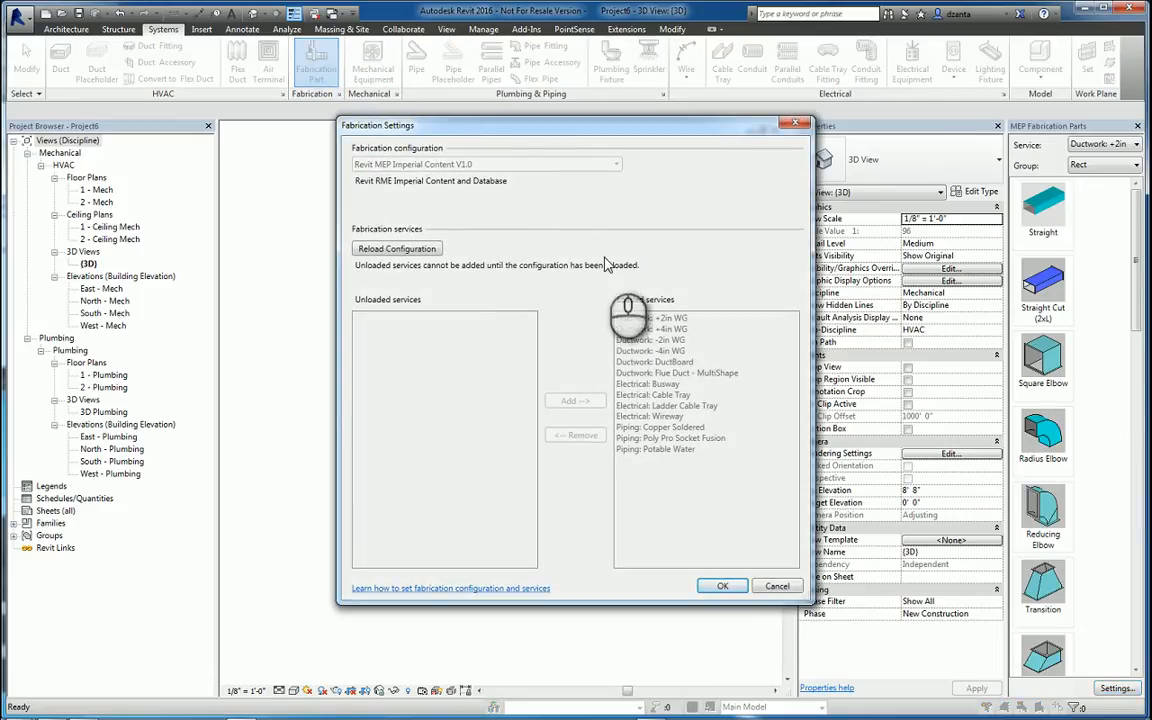
{"action": "left_click", "coordinate": [776, 587]}
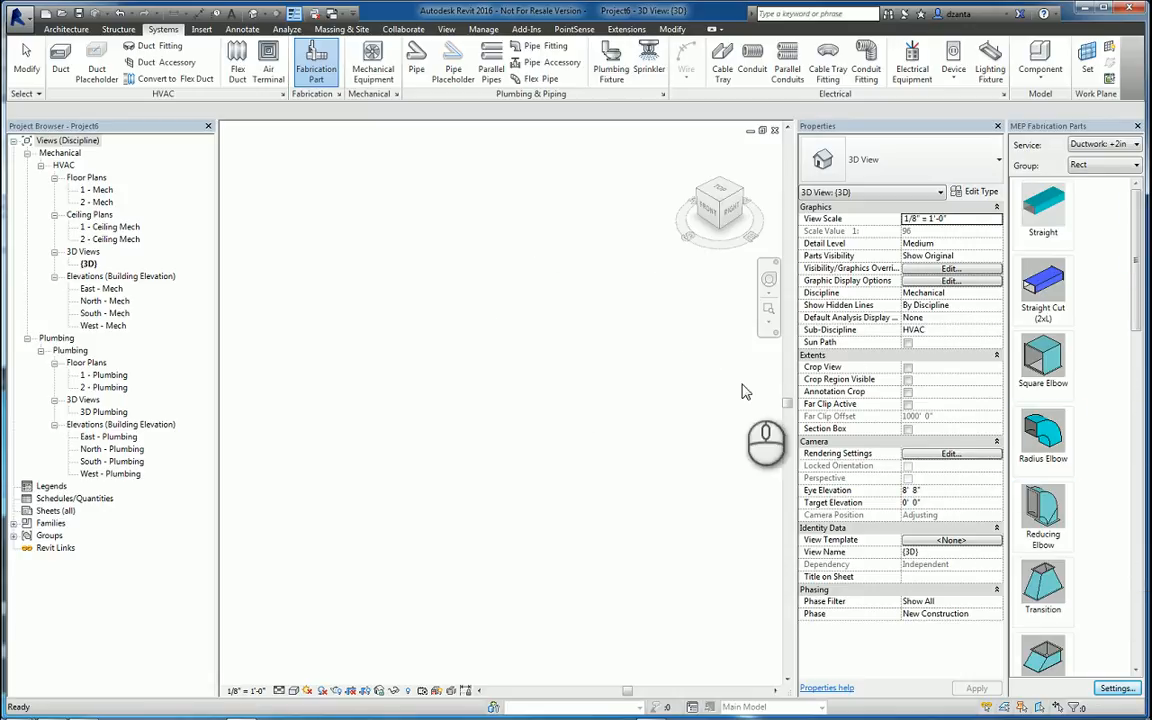
Choose the Ductwork: +2in WG service and the Rect group for the fabrication parts
{"action": "left_click", "coordinate": [1100, 145]}
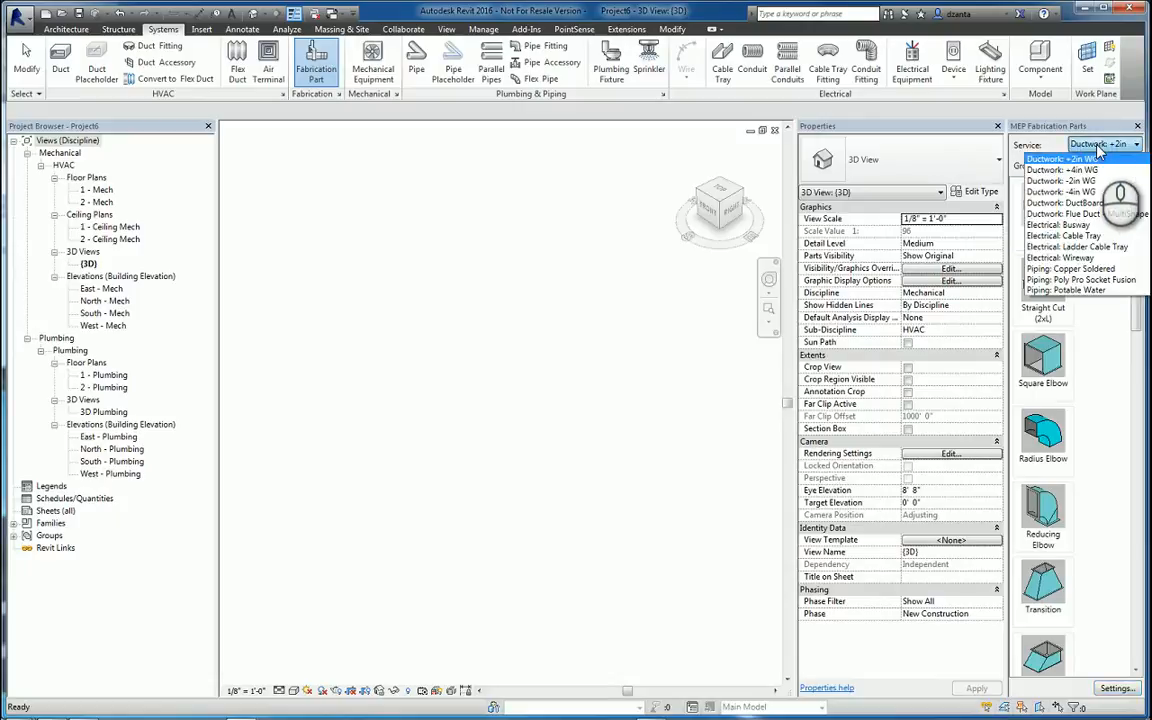
{"action": "left_click", "coordinate": [1098, 158]}
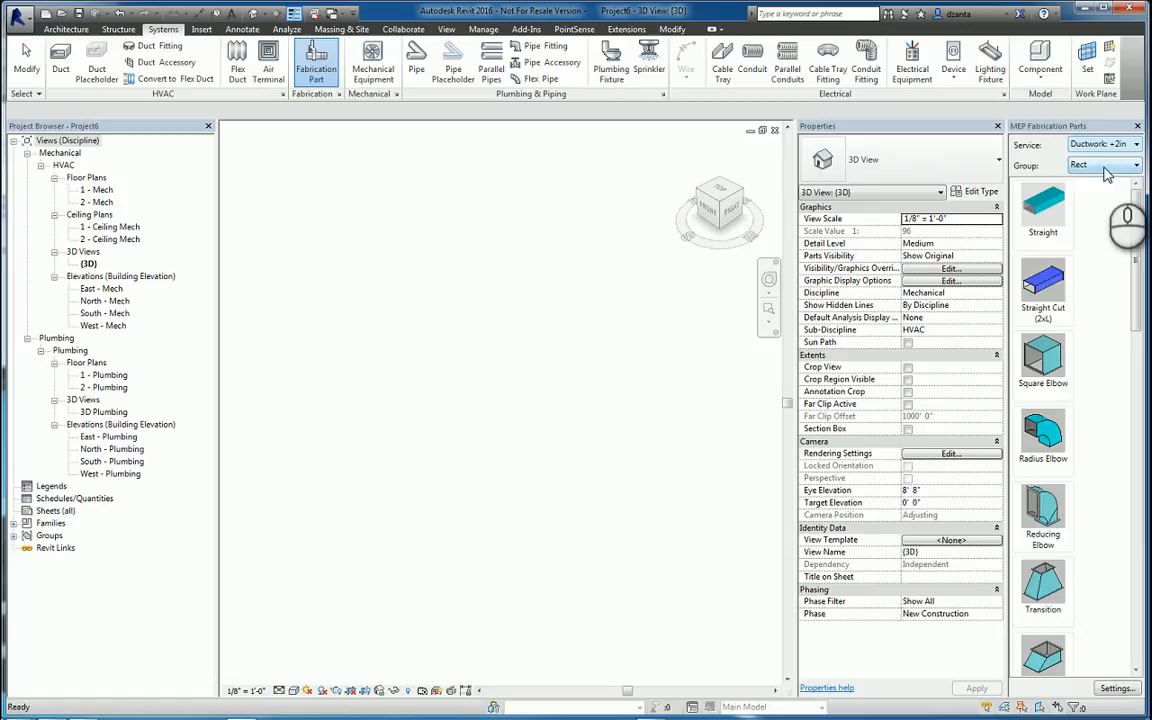
{"action": "left_click", "coordinate": [1105, 168]}
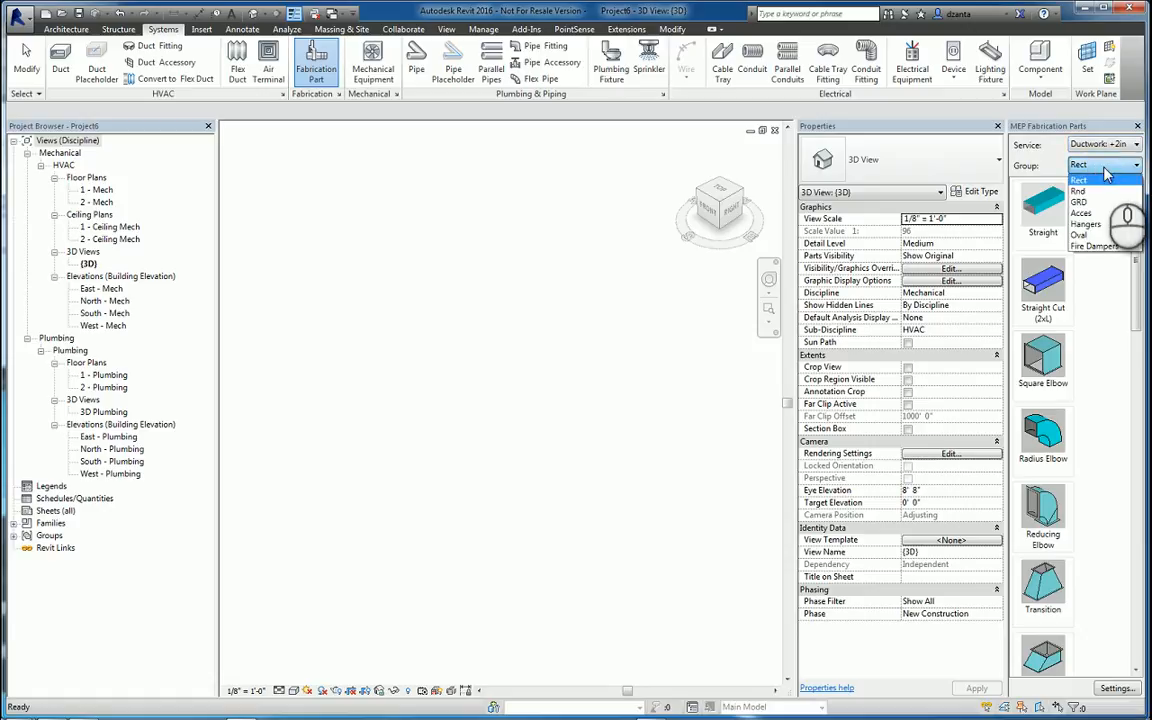
{"action": "scroll", "coordinate": [1107, 175], "scroll_direction": "down", "scroll_amount": 5}
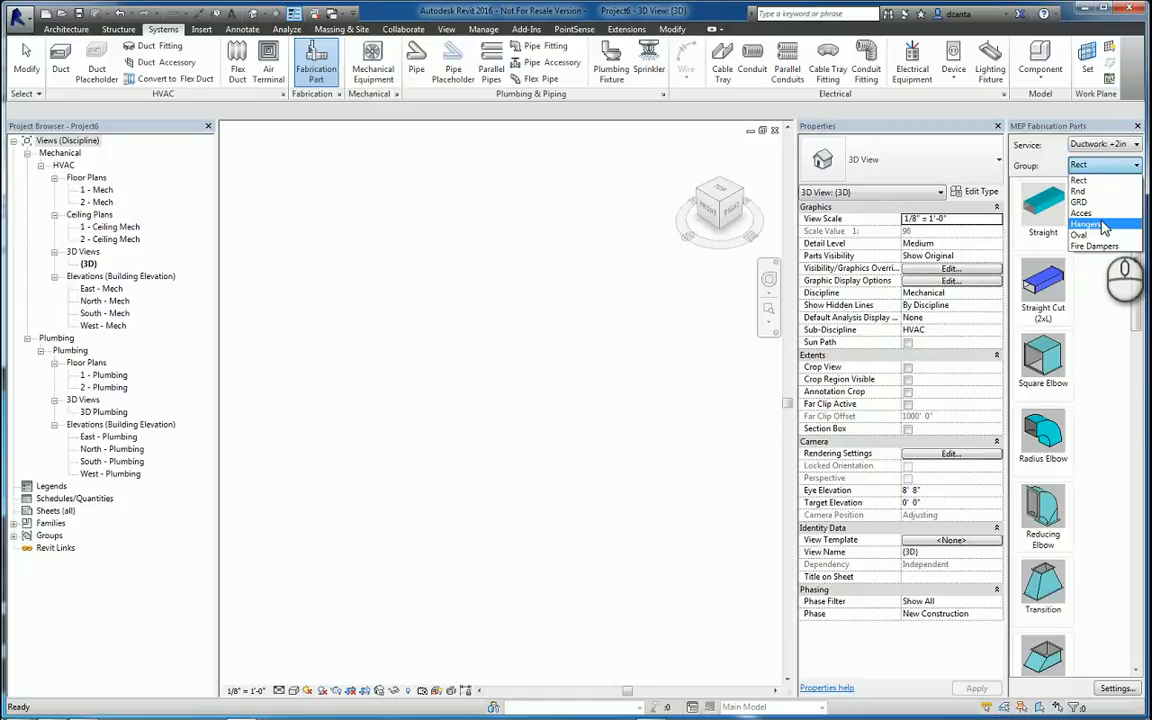
{"action": "left_click", "coordinate": [1108, 181]}
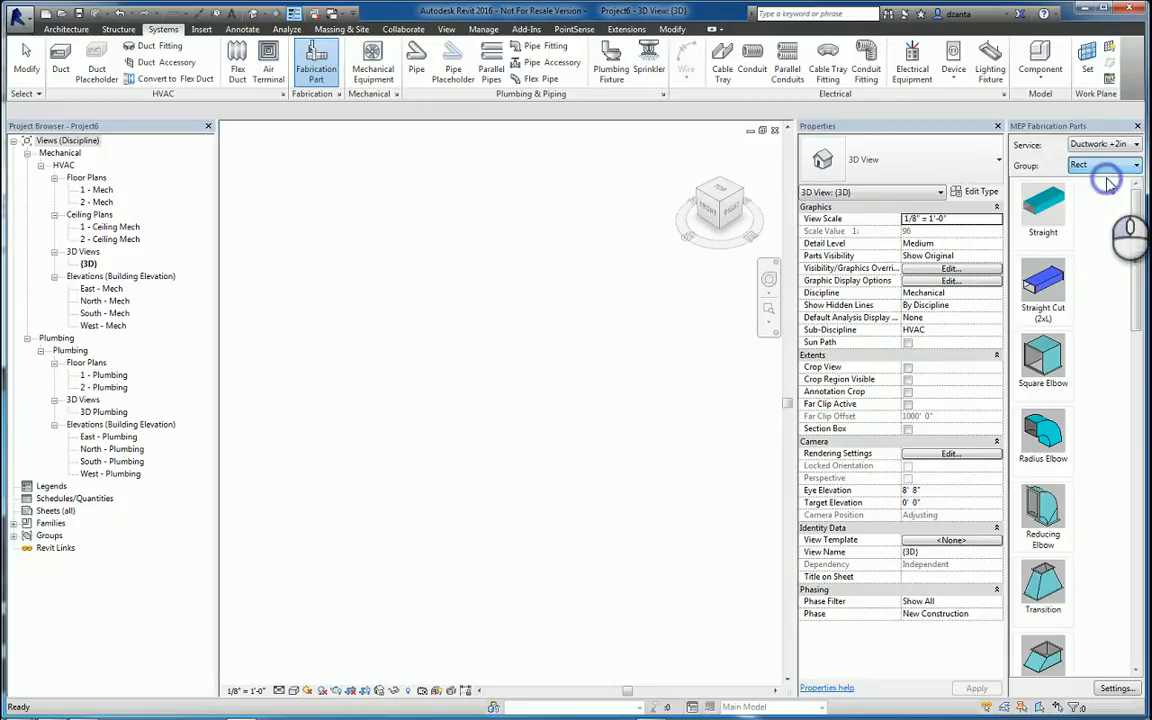
Place three Straight rectangular duct parts connected end to end in the 3D view
{"action": "left_click", "coordinate": [1054, 217]}
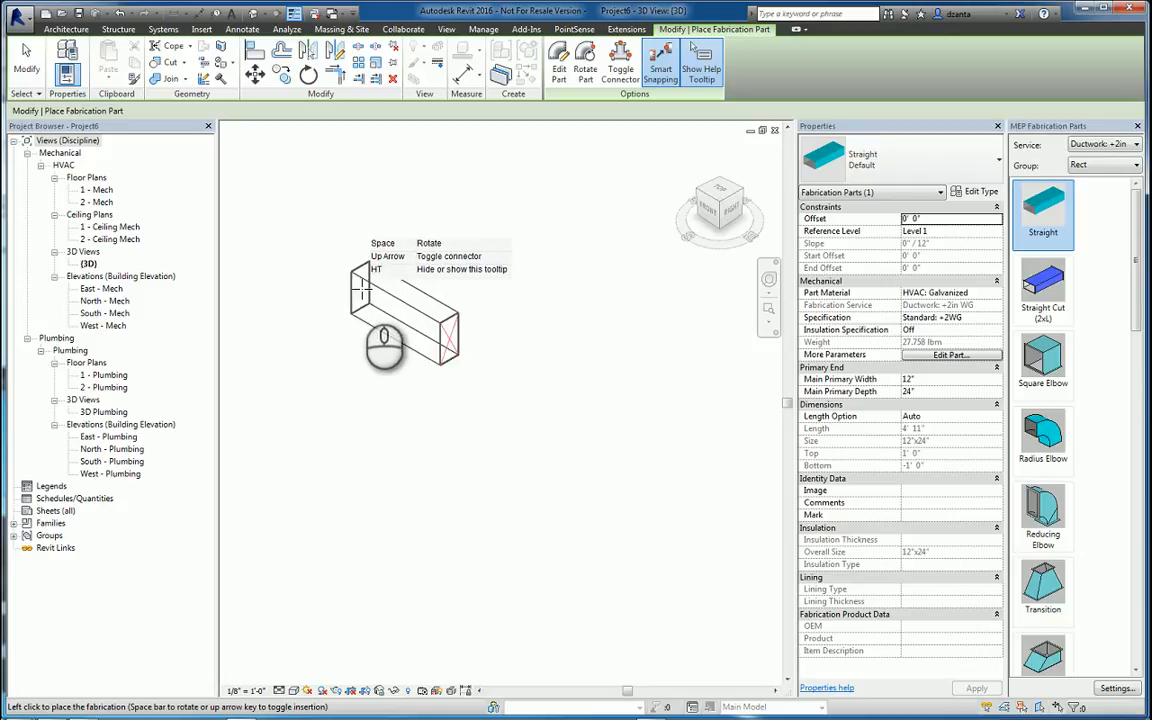
{"action": "left_click", "coordinate": [422, 335]}
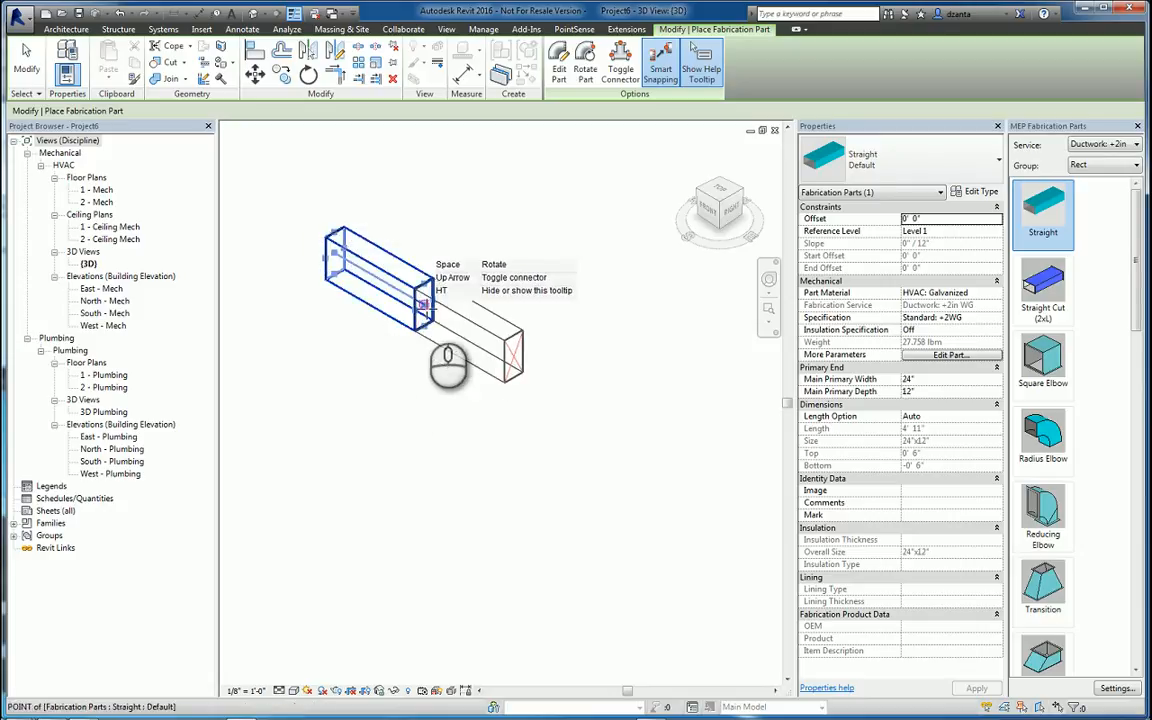
{"action": "left_click", "coordinate": [431, 344]}
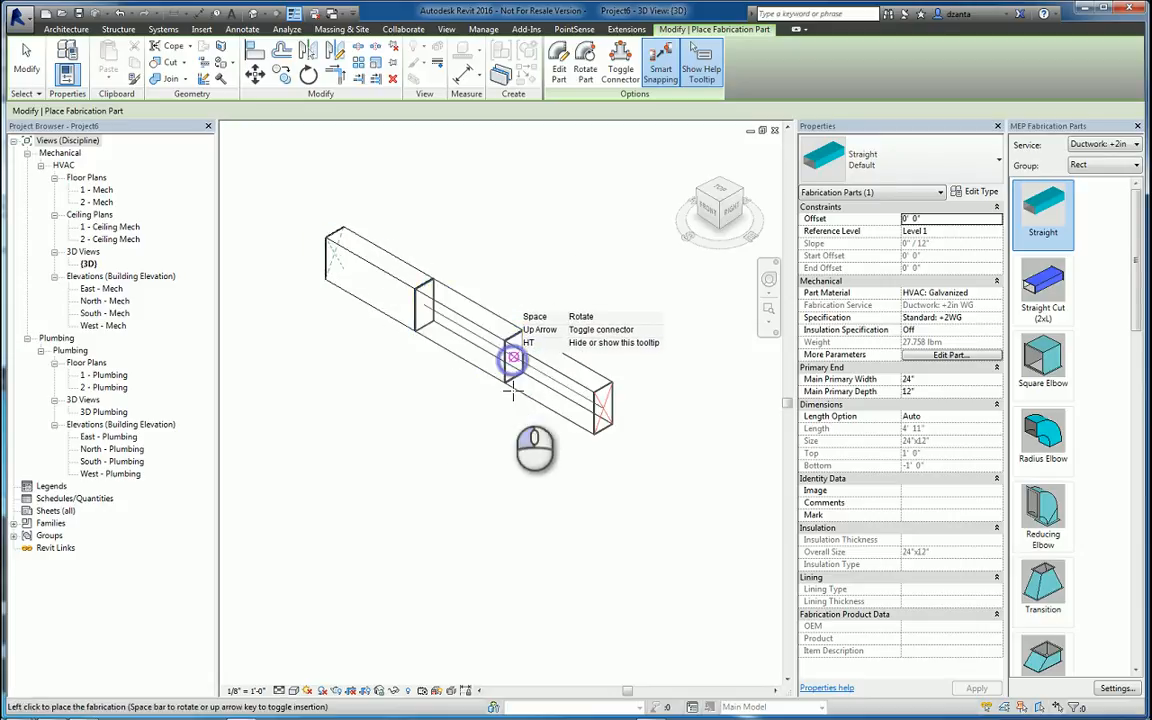
{"action": "left_click", "coordinate": [513, 388]}
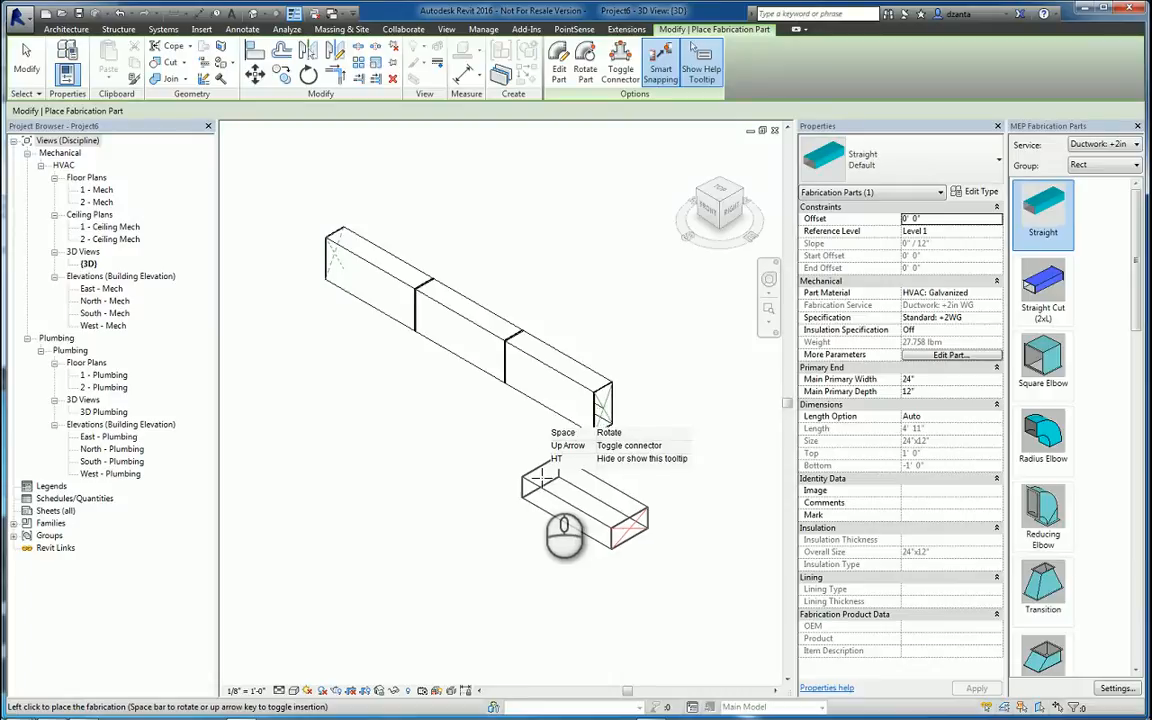
{"action": "left_click", "coordinate": [26, 60]}
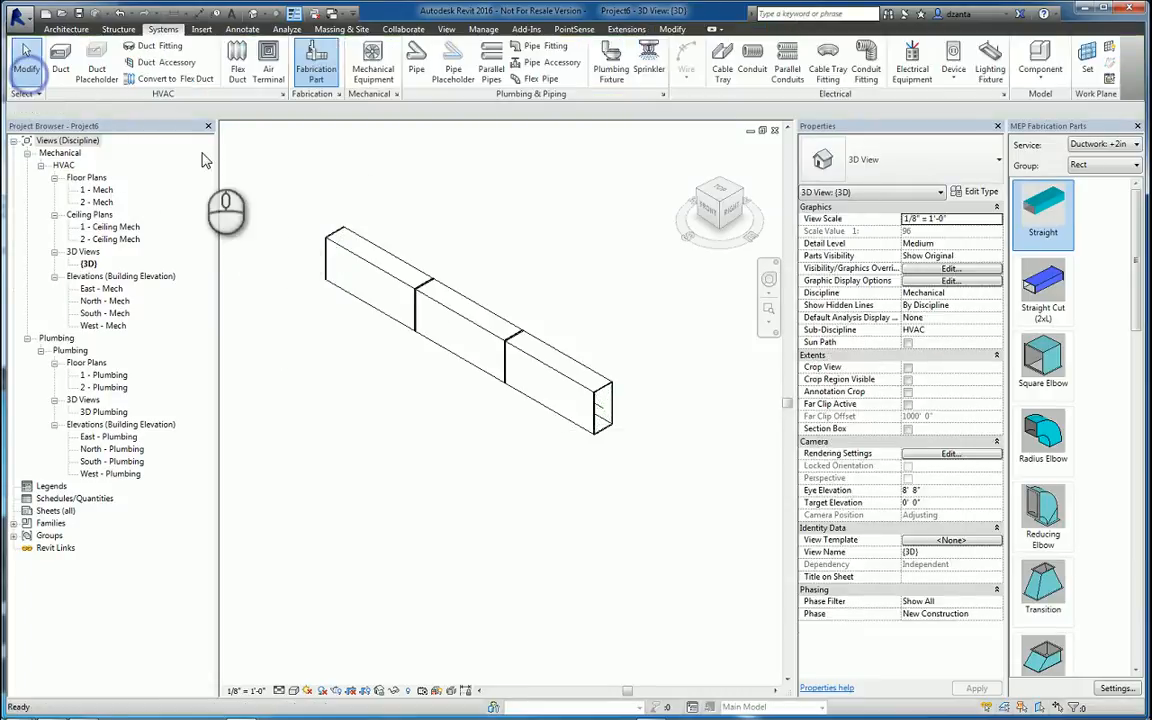
Examine the first straight duct's type properties, specification options and editable part dimensions without changing them
{"action": "left_click", "coordinate": [340, 258]}
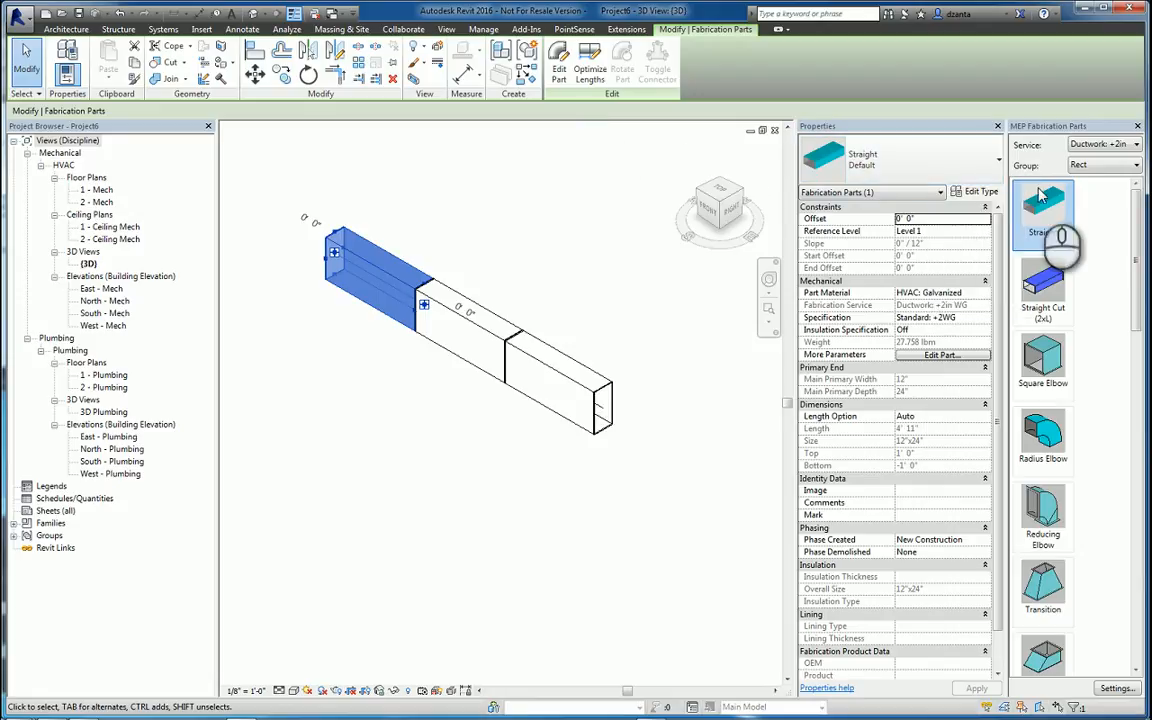
{"action": "left_click", "coordinate": [975, 191]}
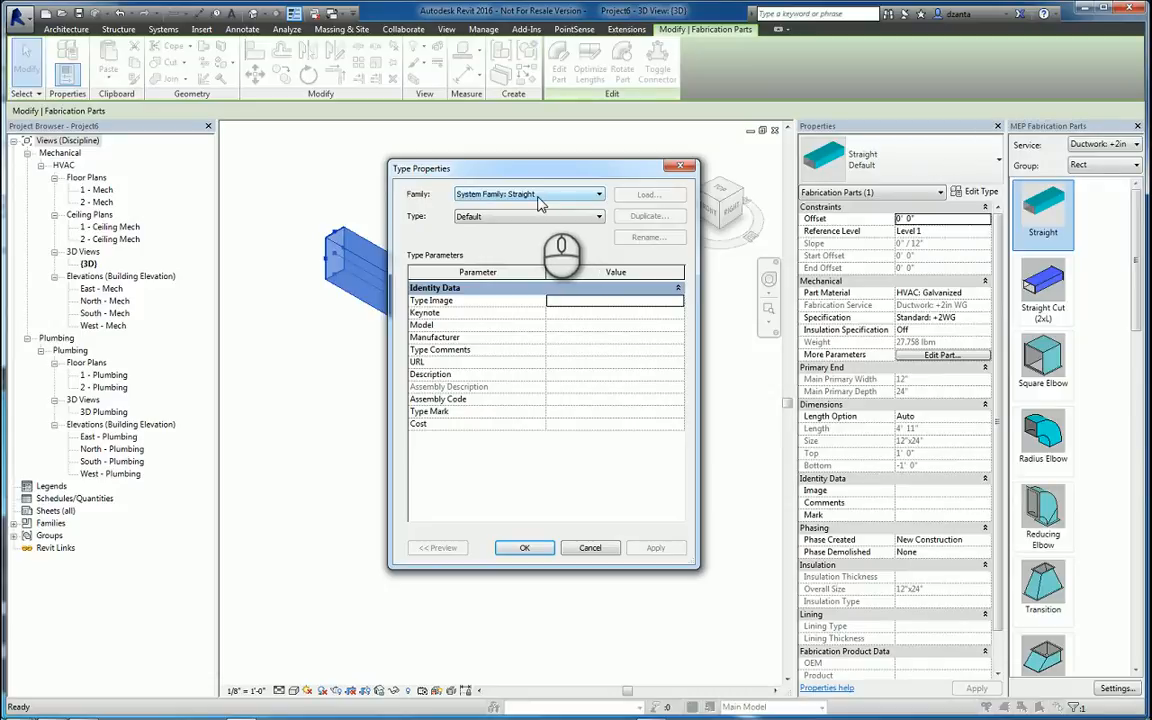
{"action": "left_click", "coordinate": [680, 166]}
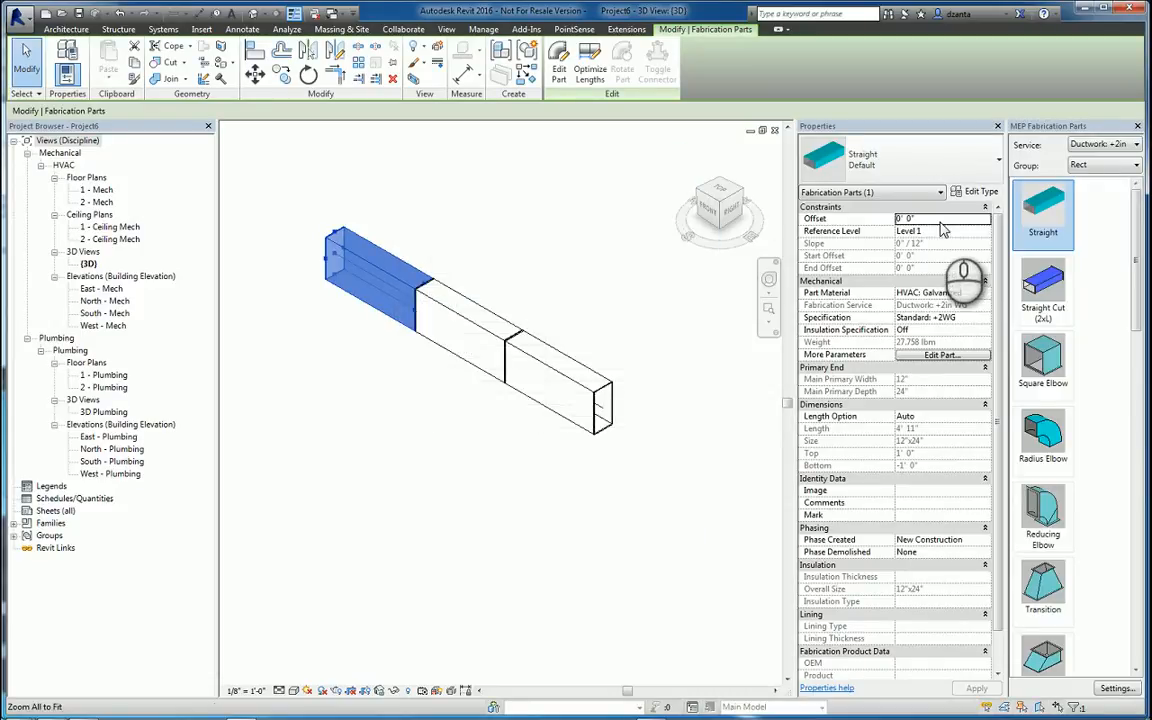
{"action": "left_click", "coordinate": [983, 318]}
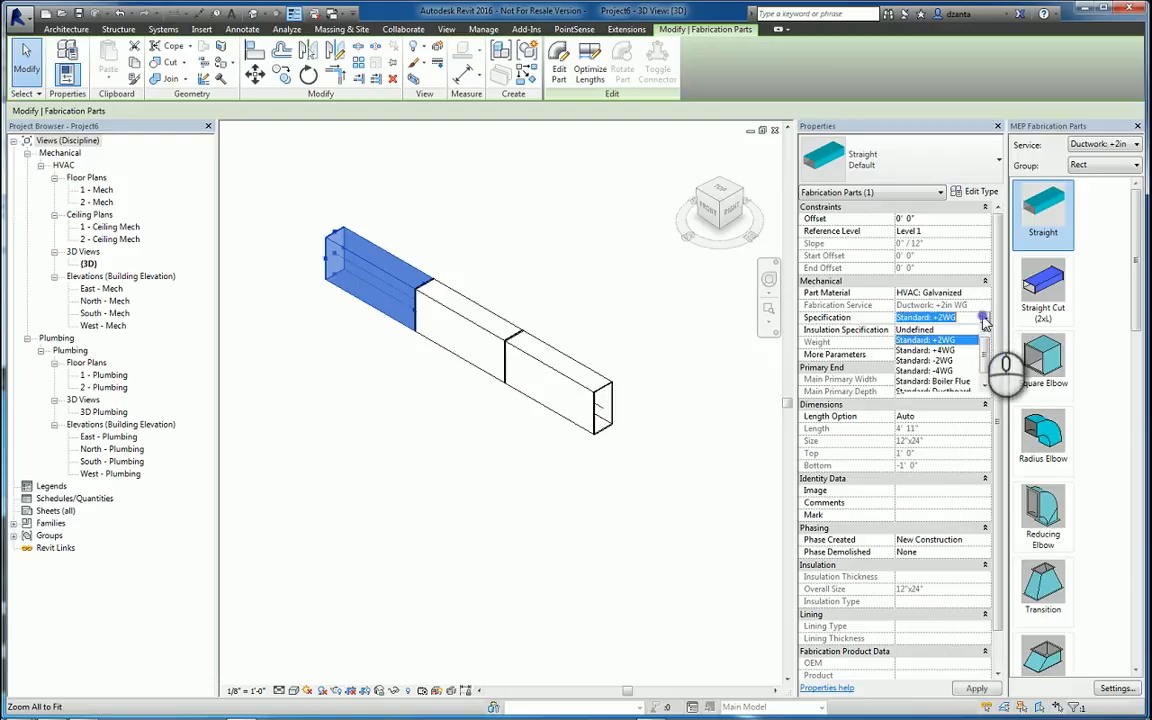
{"action": "left_click", "coordinate": [984, 319]}
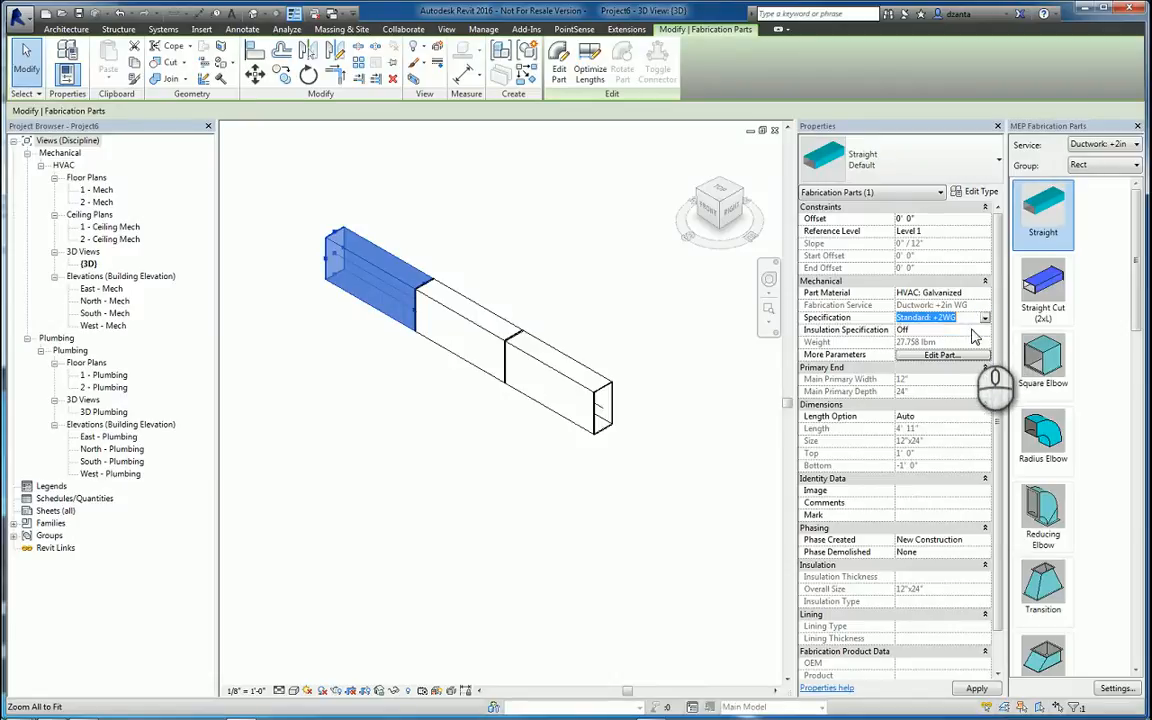
{"action": "left_click", "coordinate": [960, 356]}
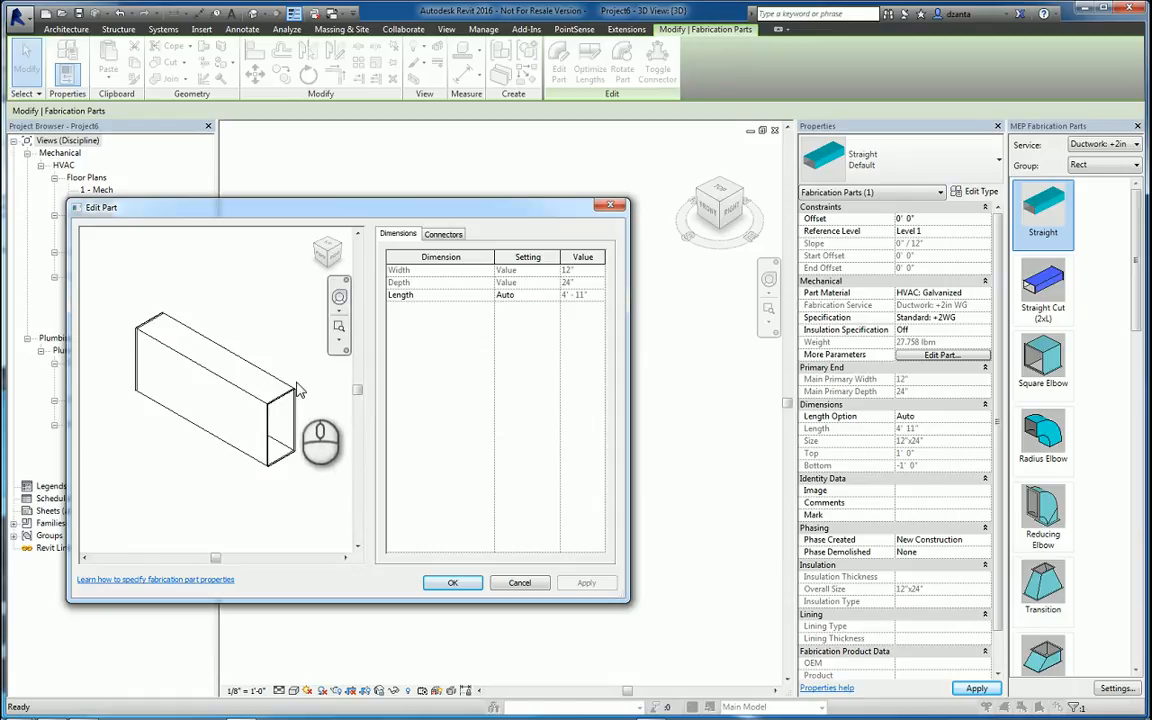
{"action": "left_click", "coordinate": [506, 584]}
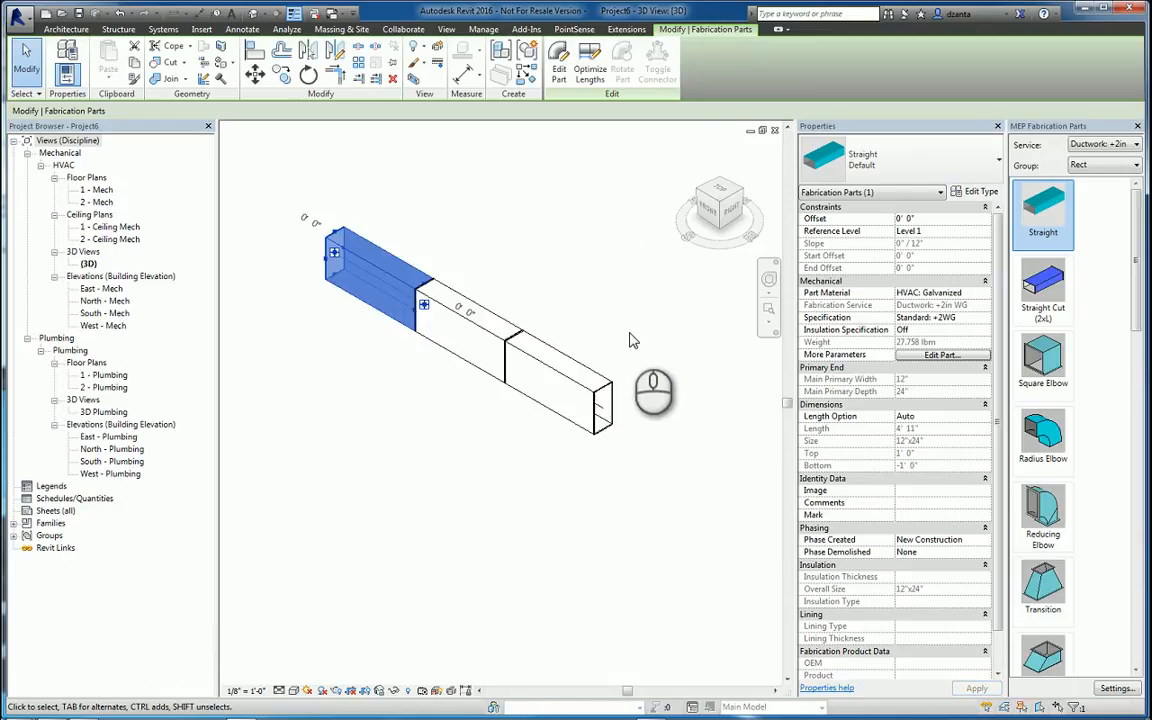
Stretch the free end of the first straight duct outward to a length of about 14' 11"
{"action": "scroll", "coordinate": [636, 355], "scroll_direction": "down", "scroll_amount": 1}
{"action": "middle_click_drag", "start_coordinate": [579, 321], "coordinate": [650, 428]}
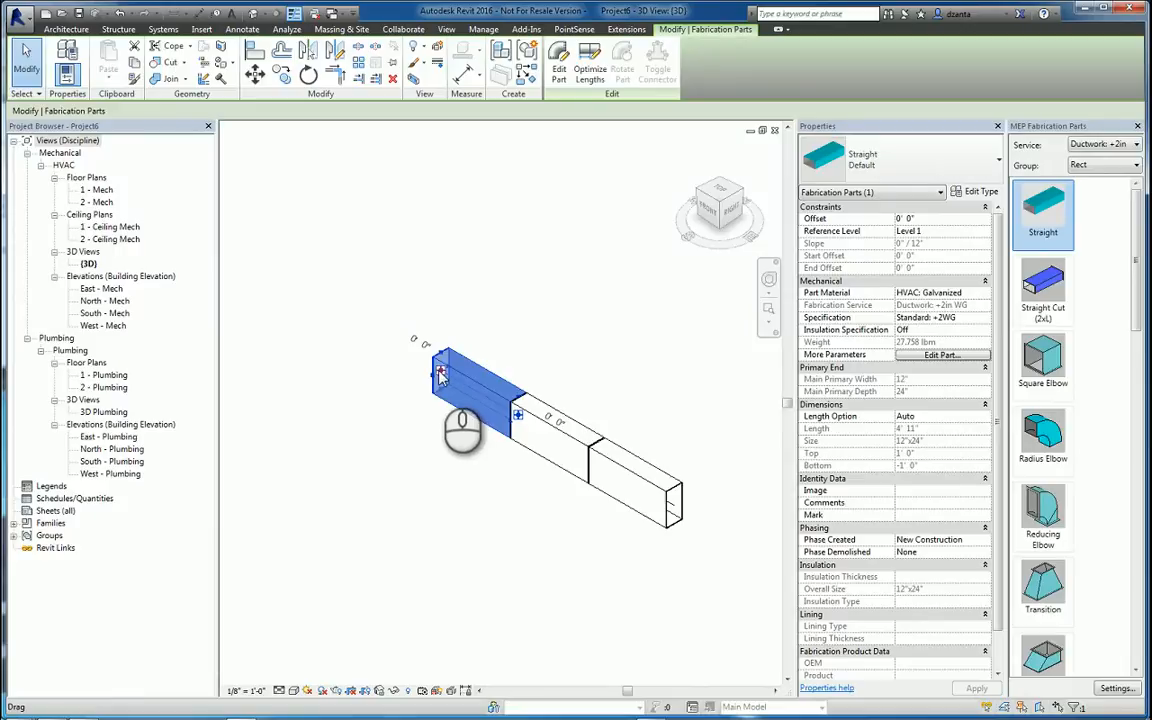
{"action": "left_click_drag", "start_coordinate": [440, 371], "coordinate": [303, 271]}
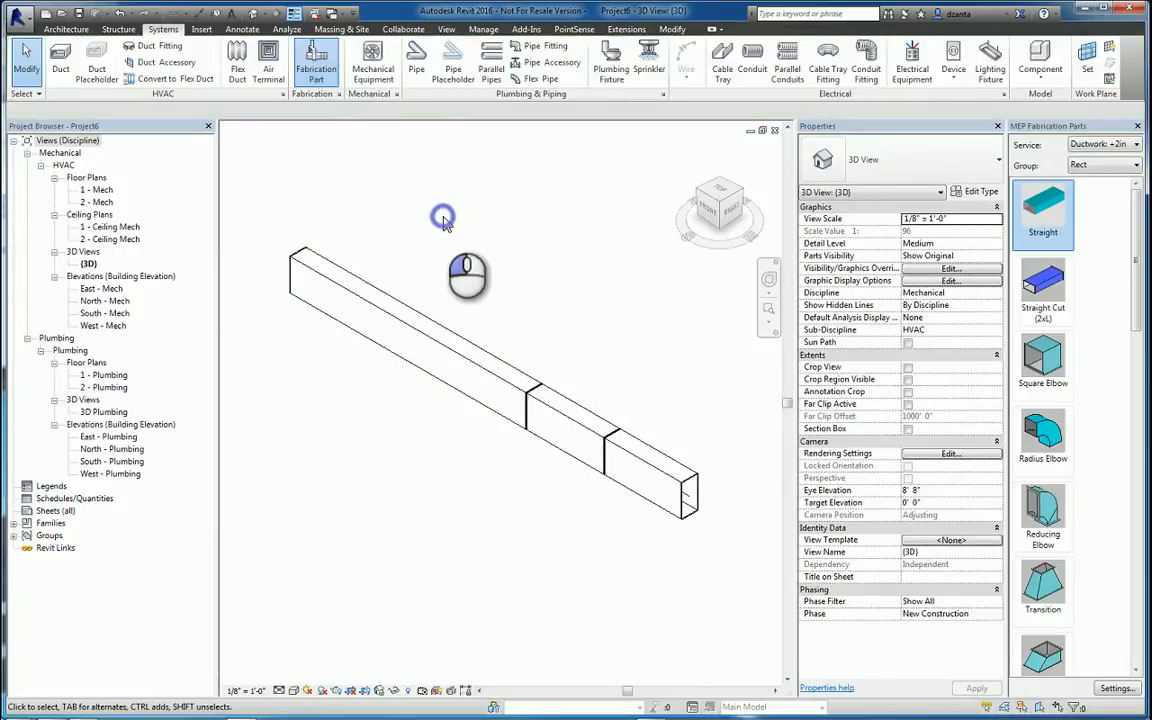
Set the stretched duct's length to 12 feet and clear the selection
{"action": "left_click", "coordinate": [415, 330]}
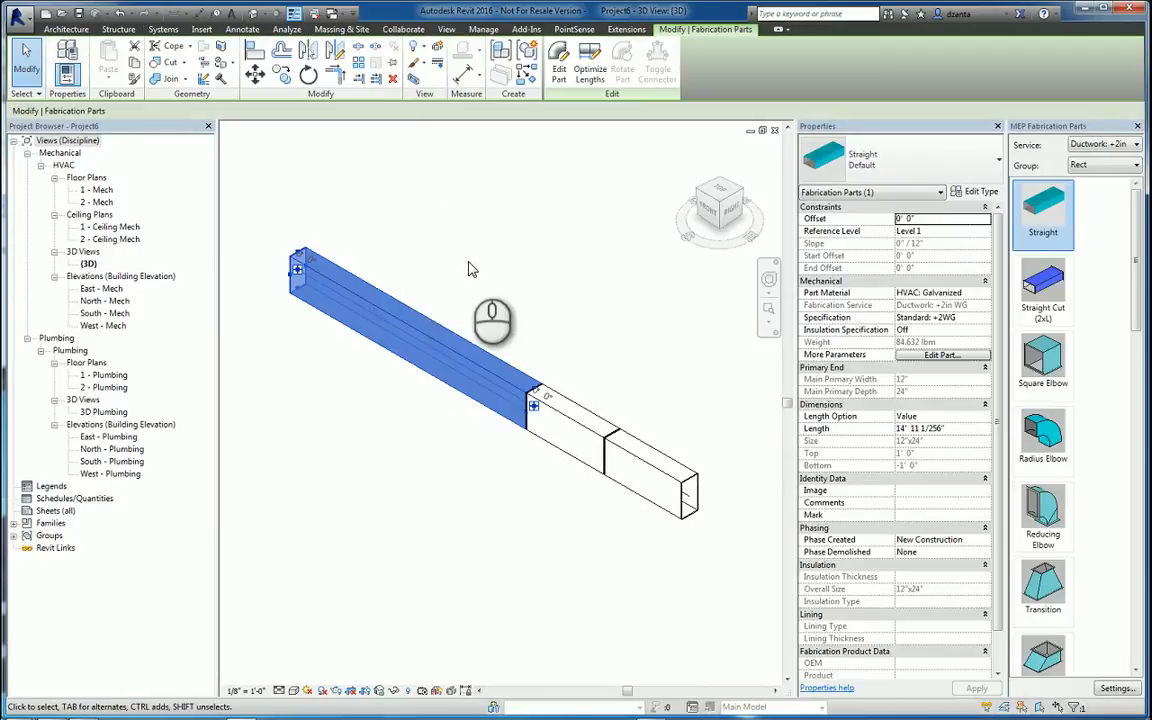
{"action": "left_click", "coordinate": [986, 417]}
{"action": "left_click", "coordinate": [960, 429]}
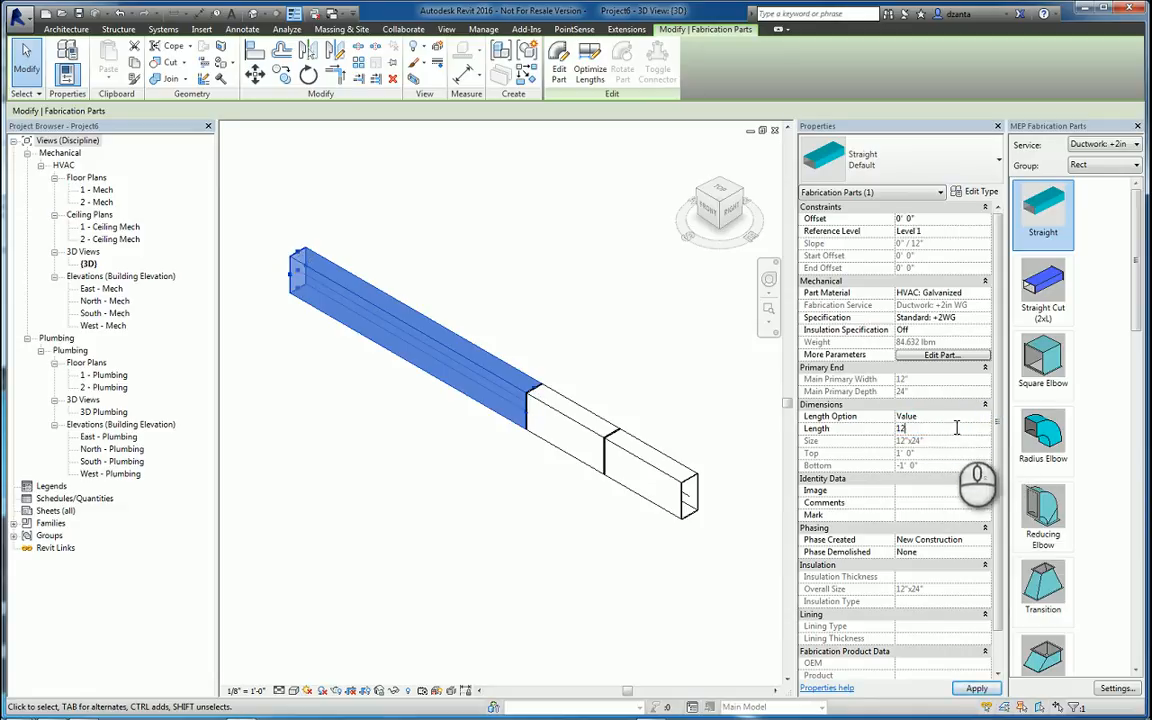
{"action": "key", "text": "Return"}
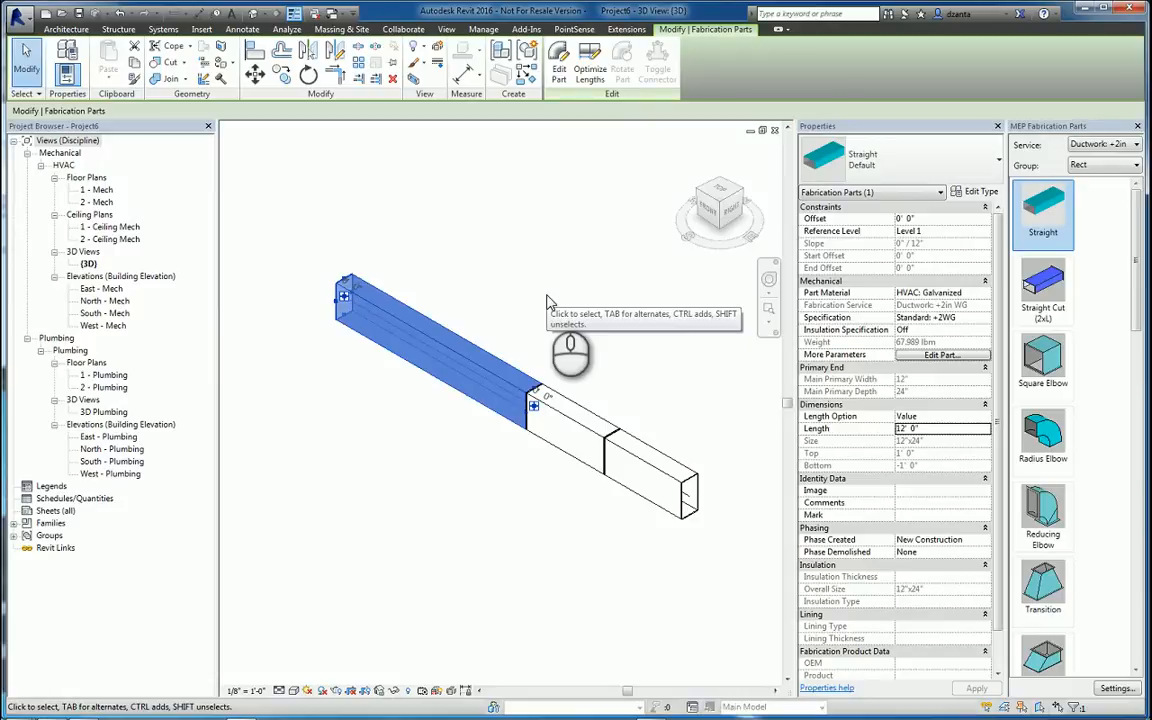
{"action": "left_click", "coordinate": [548, 301]}
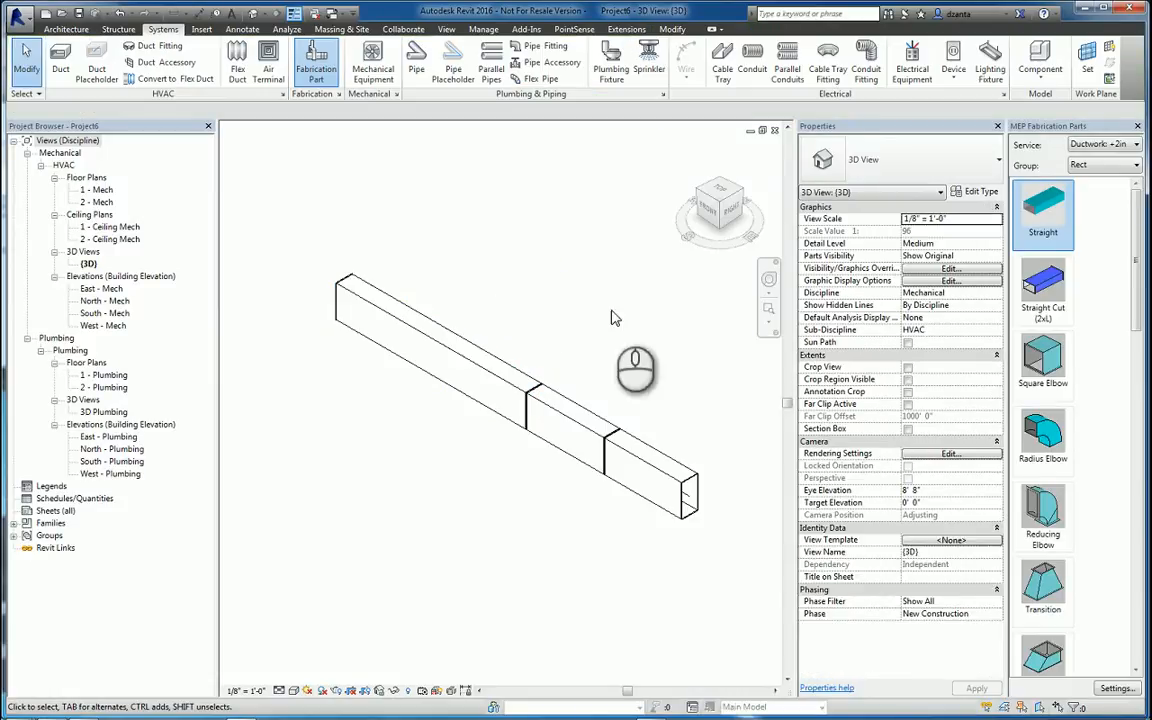
Place a Square Elbow on the open end of the straight duct run, turning downward
{"action": "left_click", "coordinate": [1043, 356]}
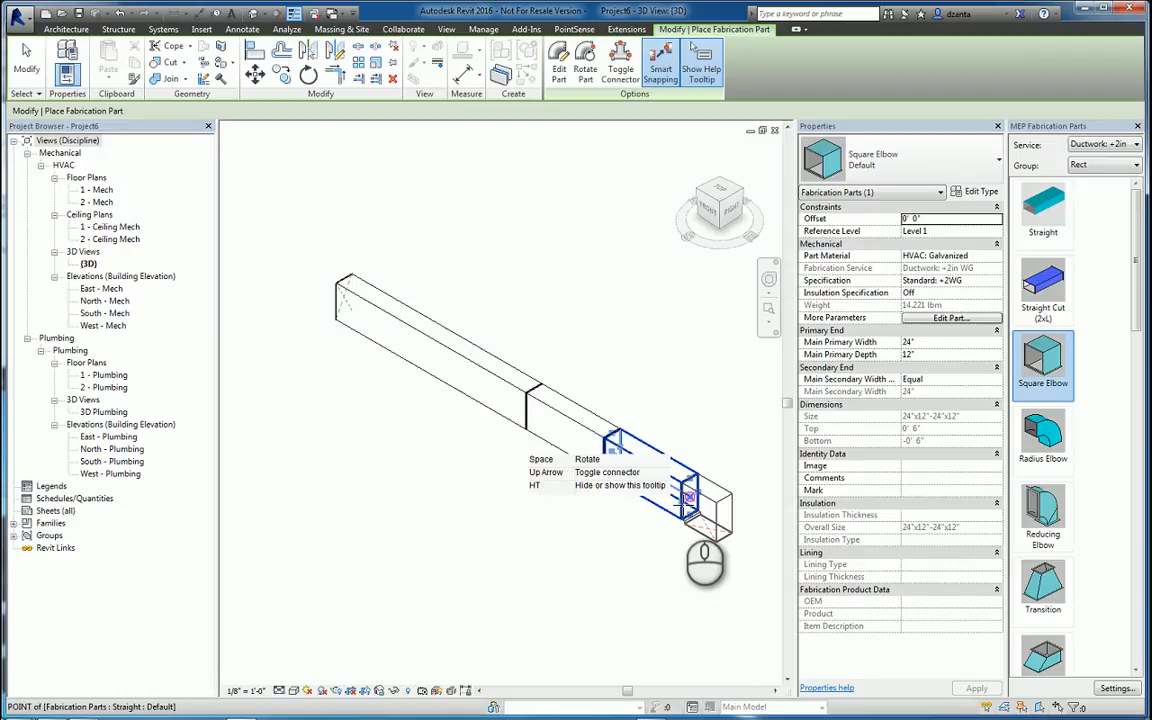
{"action": "left_click", "coordinate": [685, 497]}
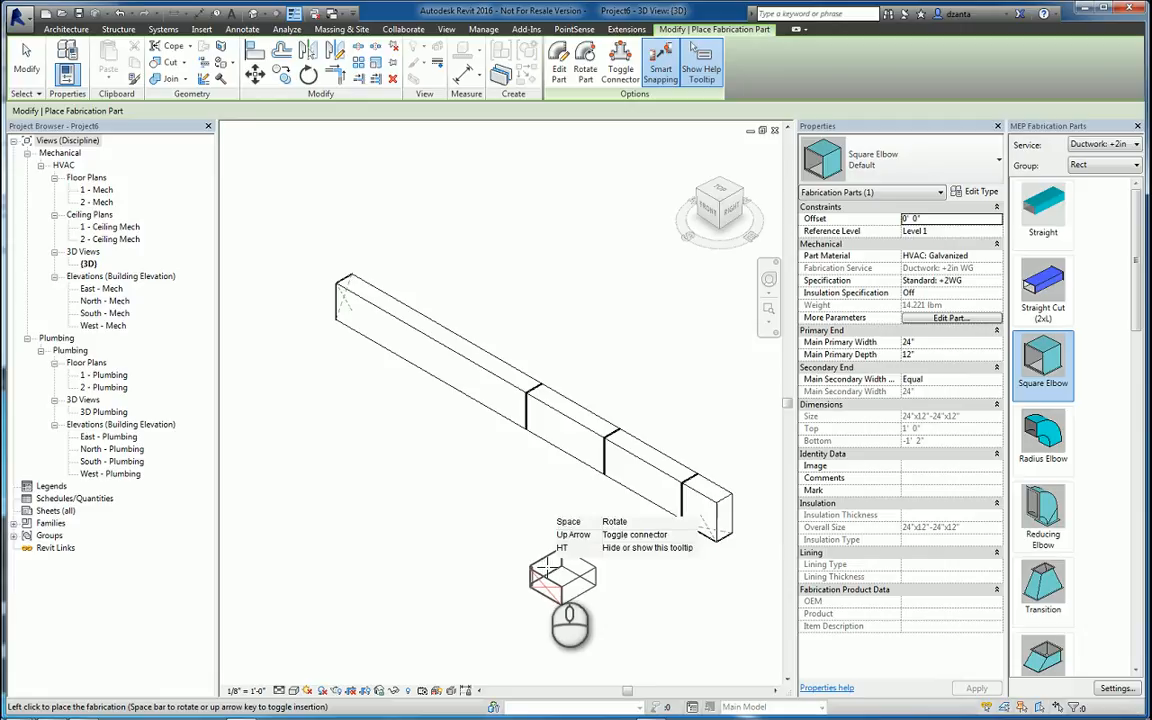
{"action": "left_click", "coordinate": [26, 62]}
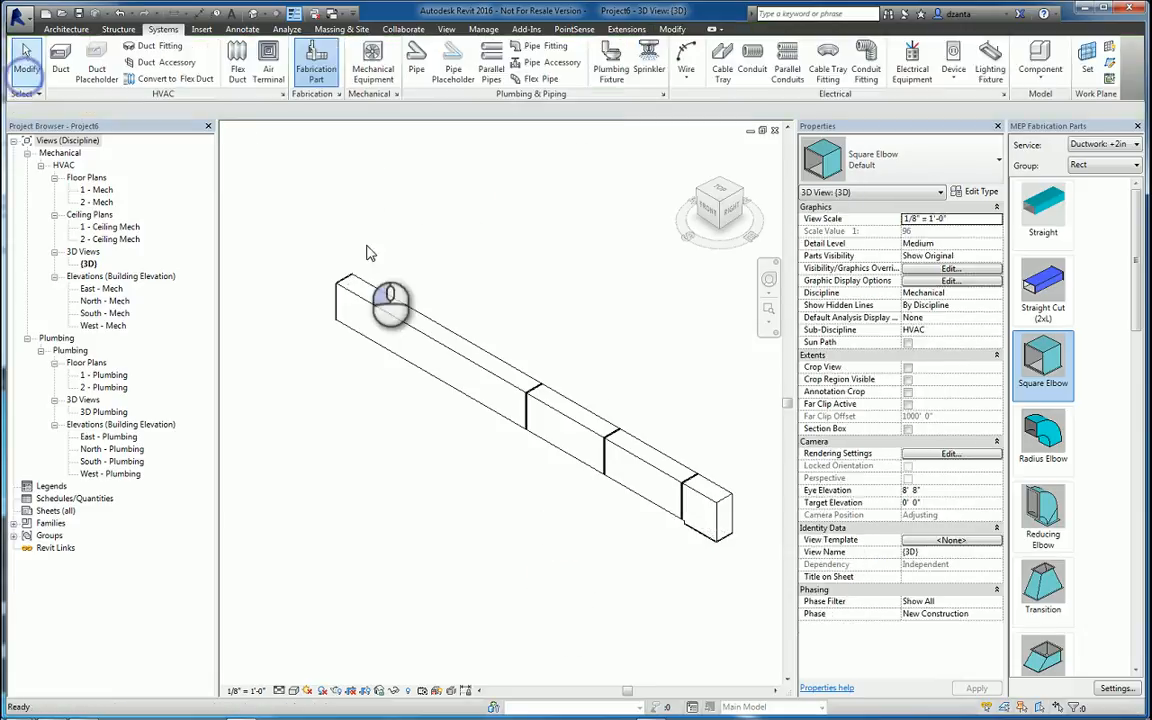
Create two more Straight ducts similar to the existing ones, connected end to end vertically below the elbow
{"action": "left_click", "coordinate": [551, 414]}
{"action": "key", "text": "c"}
{"action": "key", "text": "s"}
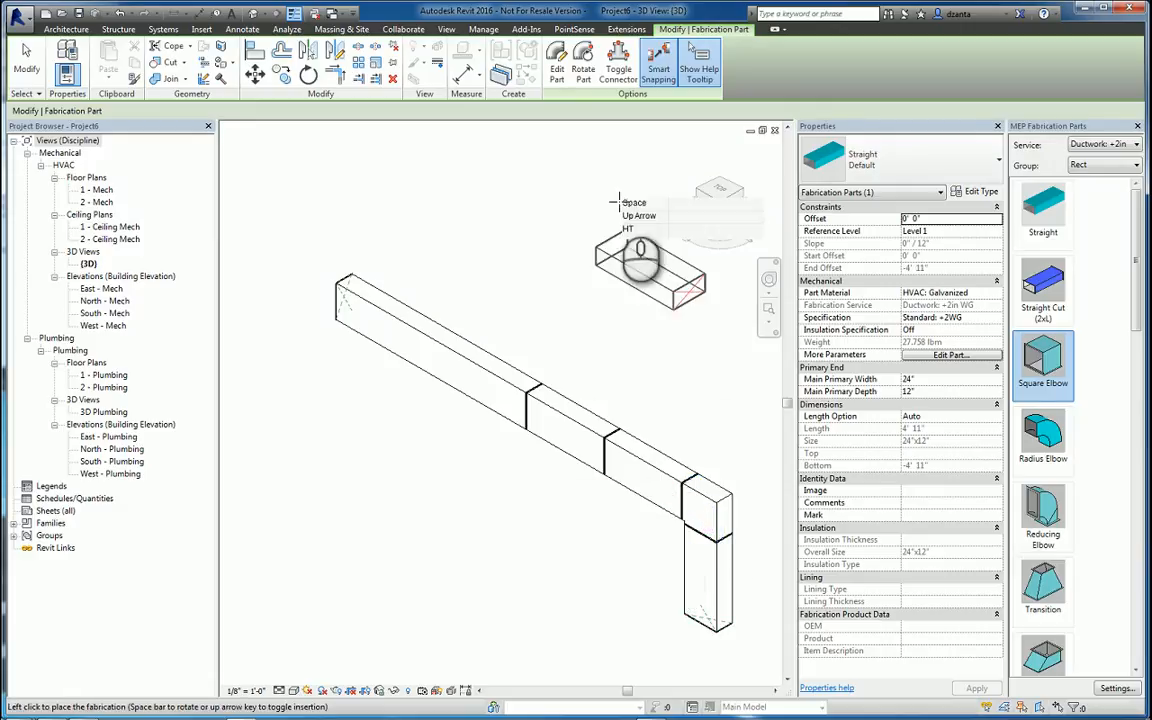
{"action": "left_click", "coordinate": [656, 72]}
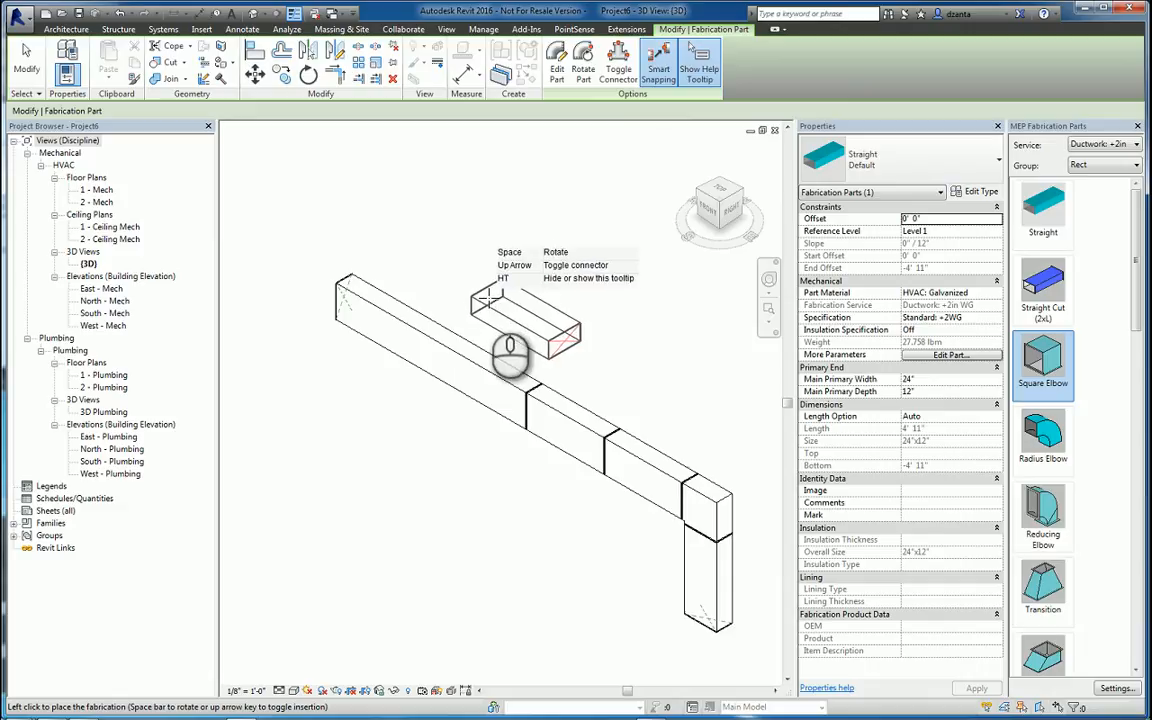
{"action": "middle_click_drag", "start_coordinate": [595, 602], "coordinate": [543, 540]}
{"action": "scroll", "coordinate": [543, 540], "scroll_direction": "down", "scroll_amount": 1}
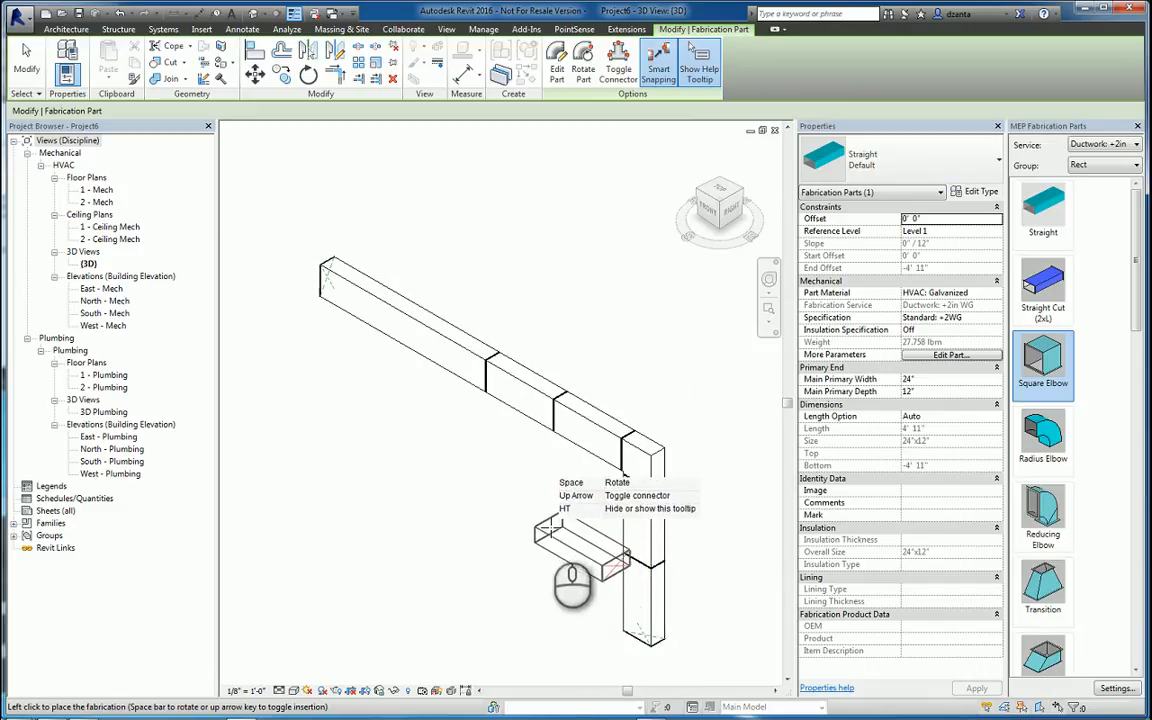
{"action": "key", "text": "Escape"}
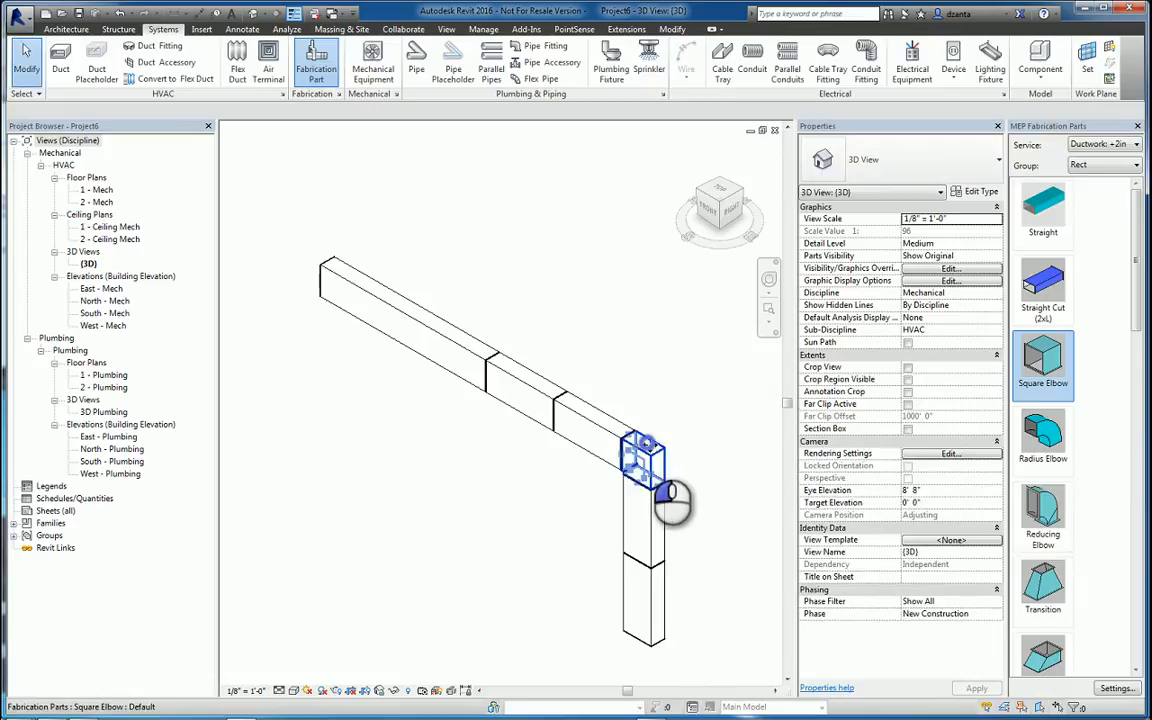
Create a second Square Elbow similar to the first and attach it to the lower end of the vertical duct
{"action": "left_click", "coordinate": [648, 455]}
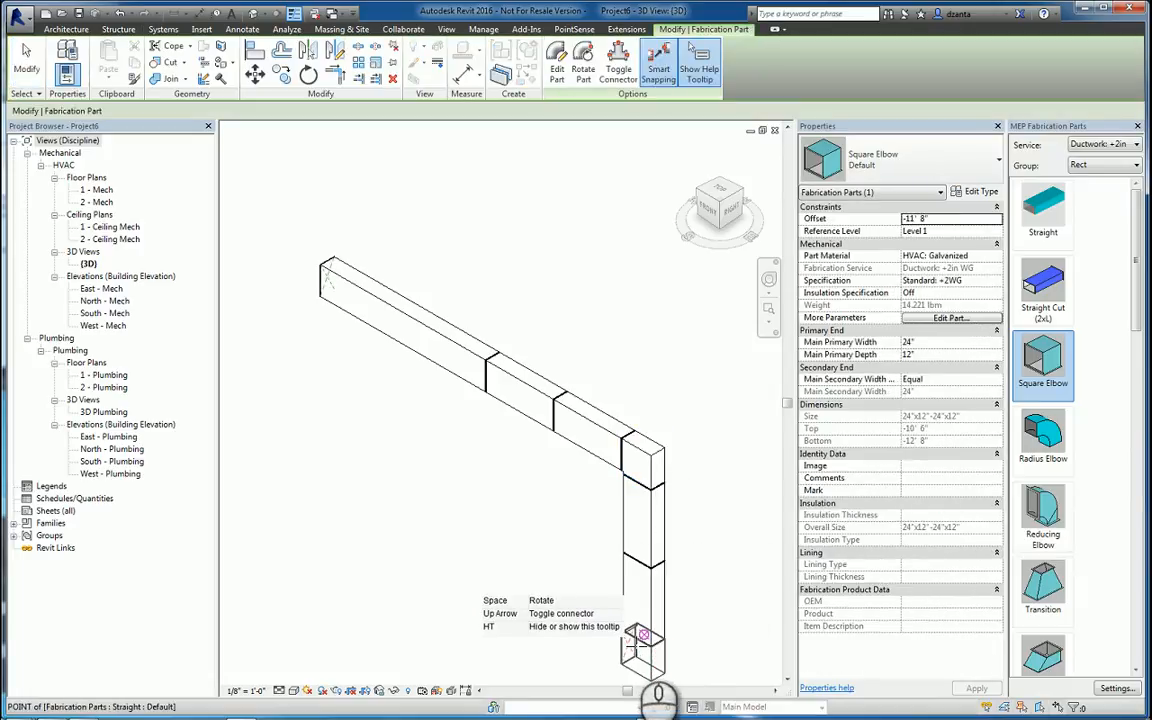
{"action": "left_click", "coordinate": [640, 642]}
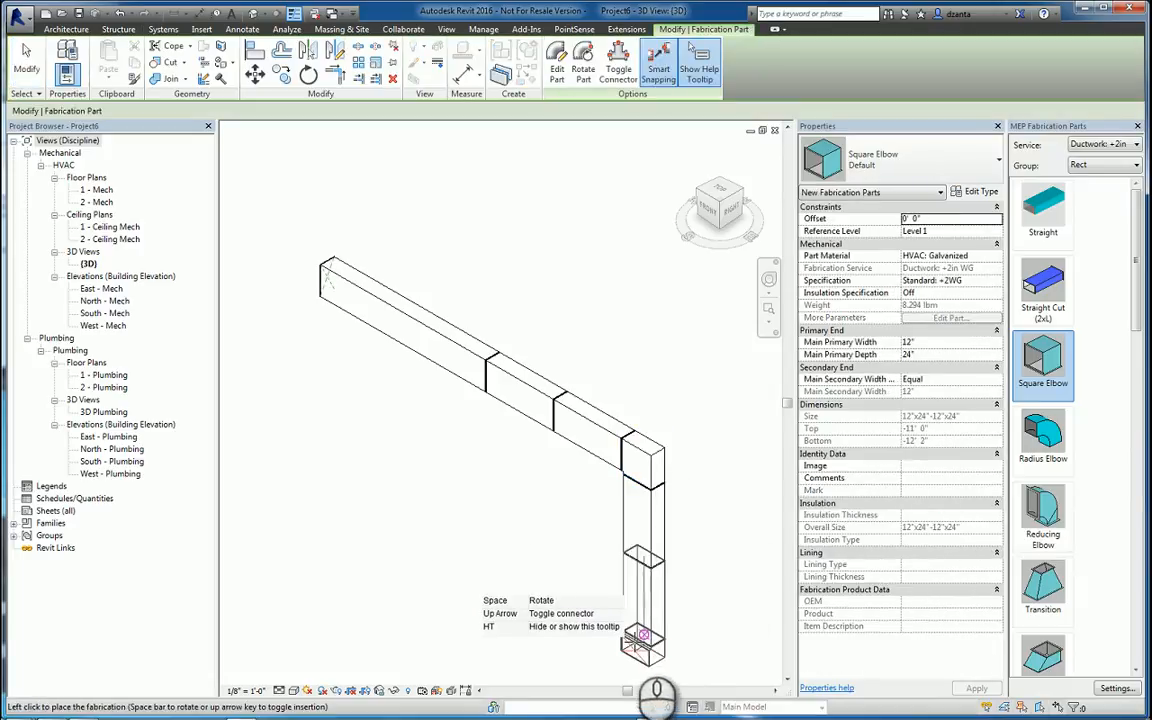
{"action": "left_click", "coordinate": [22, 78]}
Create three similar Straight ducts end to end from the lower elbow and display the 3D view shaded
{"action": "left_click", "coordinate": [566, 420]}
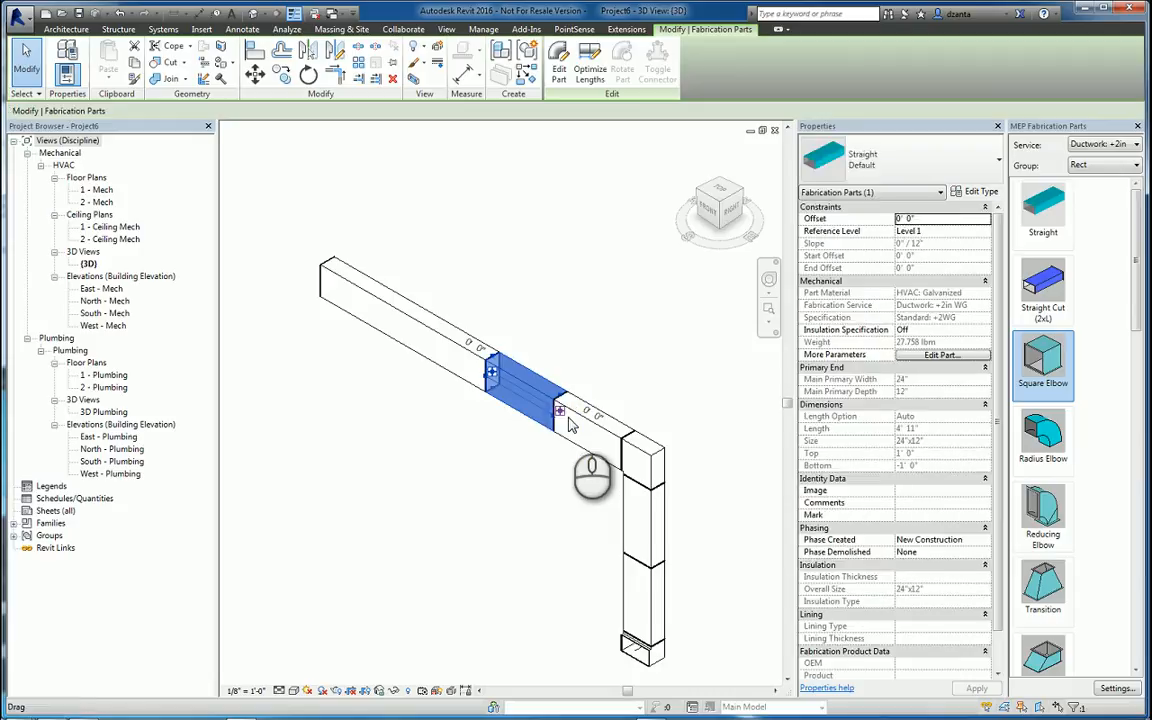
{"action": "key", "text": "s"}
{"action": "middle_click_drag", "start_coordinate": [609, 617], "coordinate": [612, 479]}
{"action": "scroll", "coordinate": [600, 527], "scroll_direction": "down", "scroll_amount": 1}
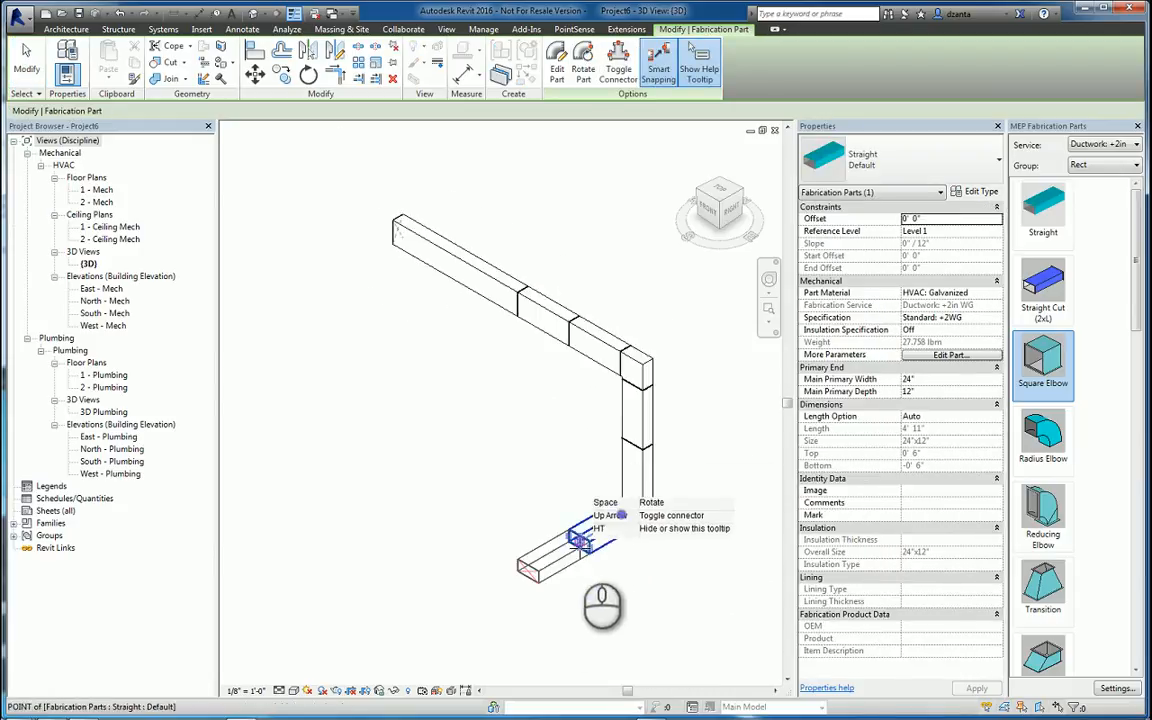
{"action": "left_click", "coordinate": [578, 540]}
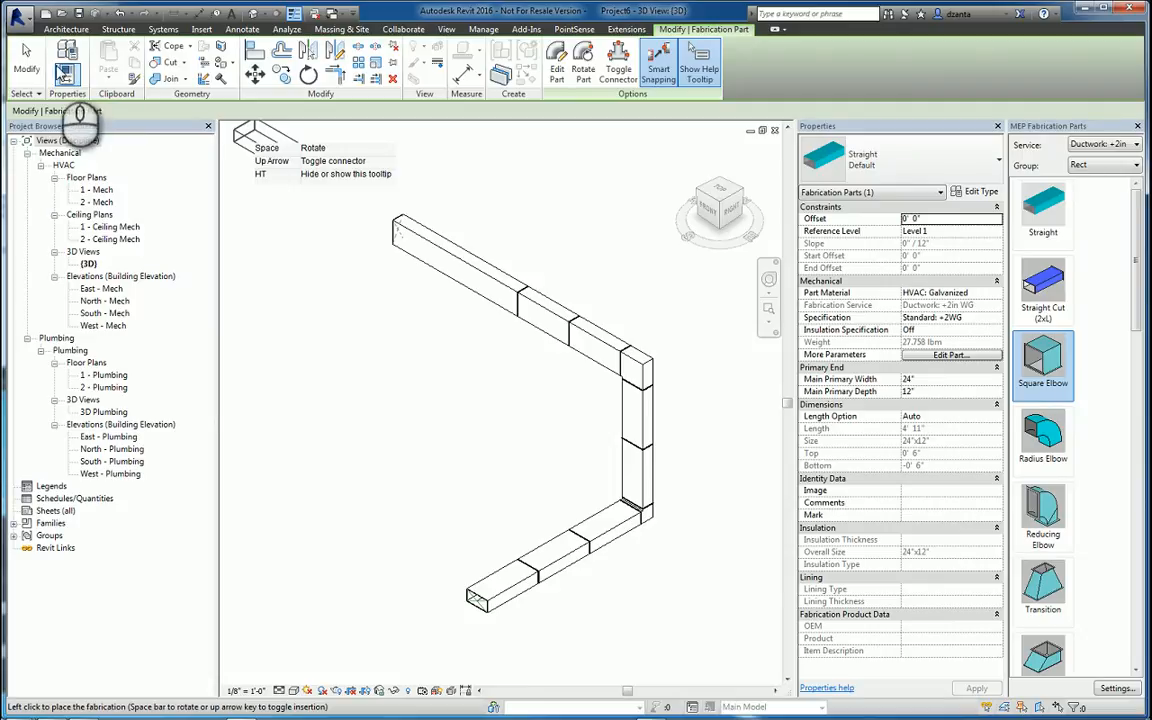
{"action": "left_click", "coordinate": [28, 70]}
{"action": "middle_click_drag", "start_coordinate": [355, 352], "coordinate": [270, 355]}
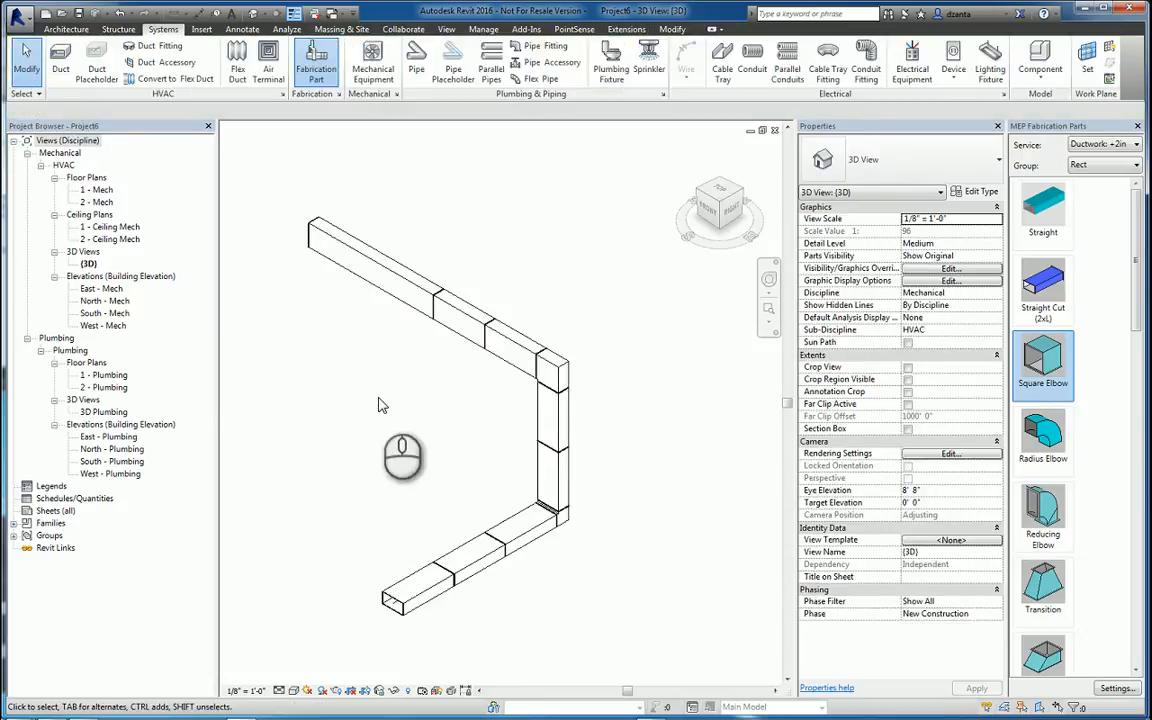
{"action": "middle_click_drag", "start_coordinate": [420, 431], "coordinate": [506, 449]}
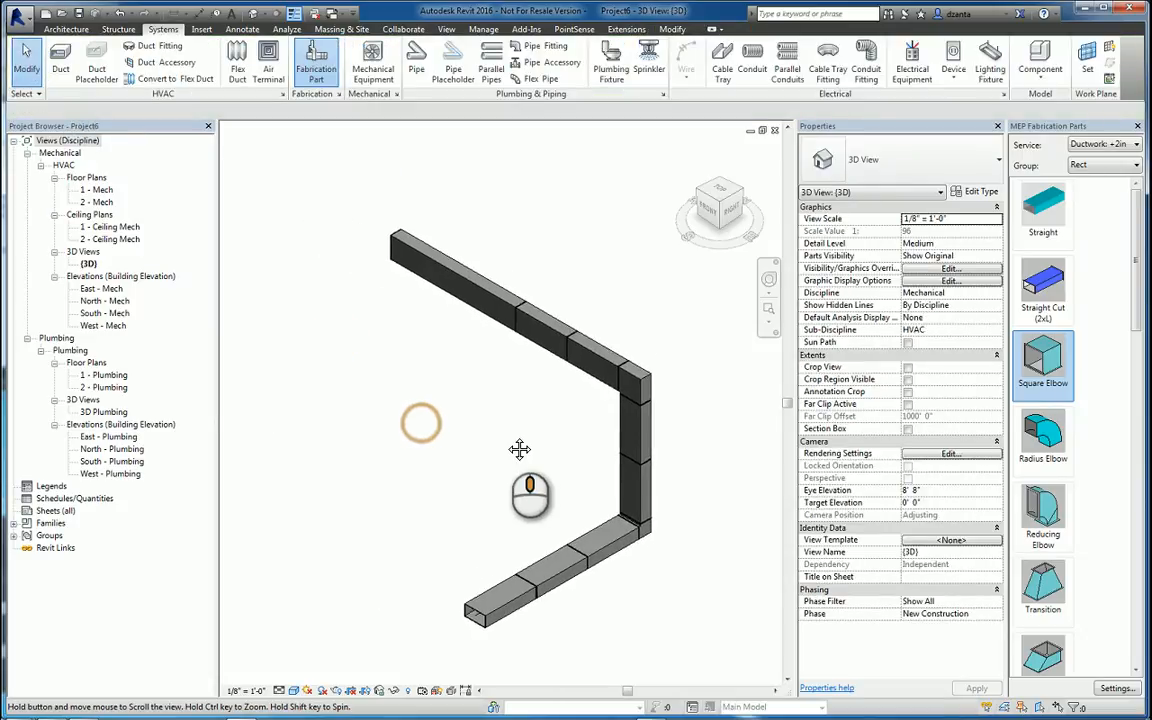
Place Strut Hangers from the Hangers group, four along the upper duct run and one near each end of the lower run
{"action": "left_click", "coordinate": [1105, 165]}
{"action": "left_click", "coordinate": [1118, 229]}
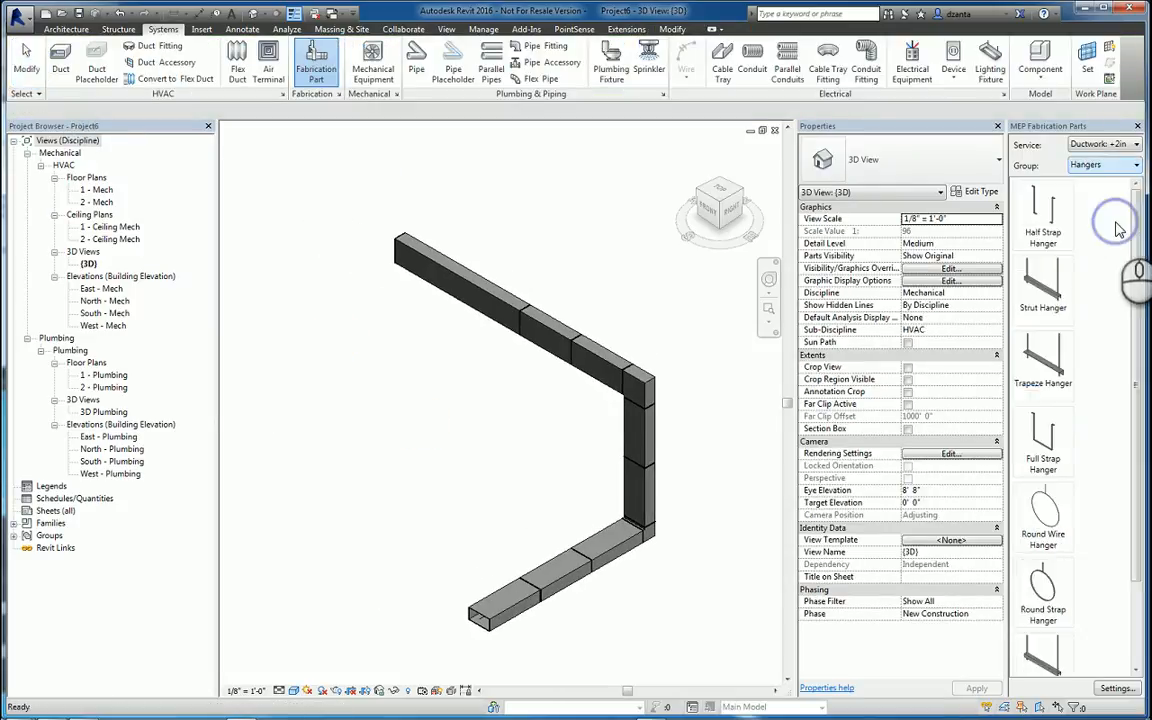
{"action": "left_click", "coordinate": [1045, 285]}
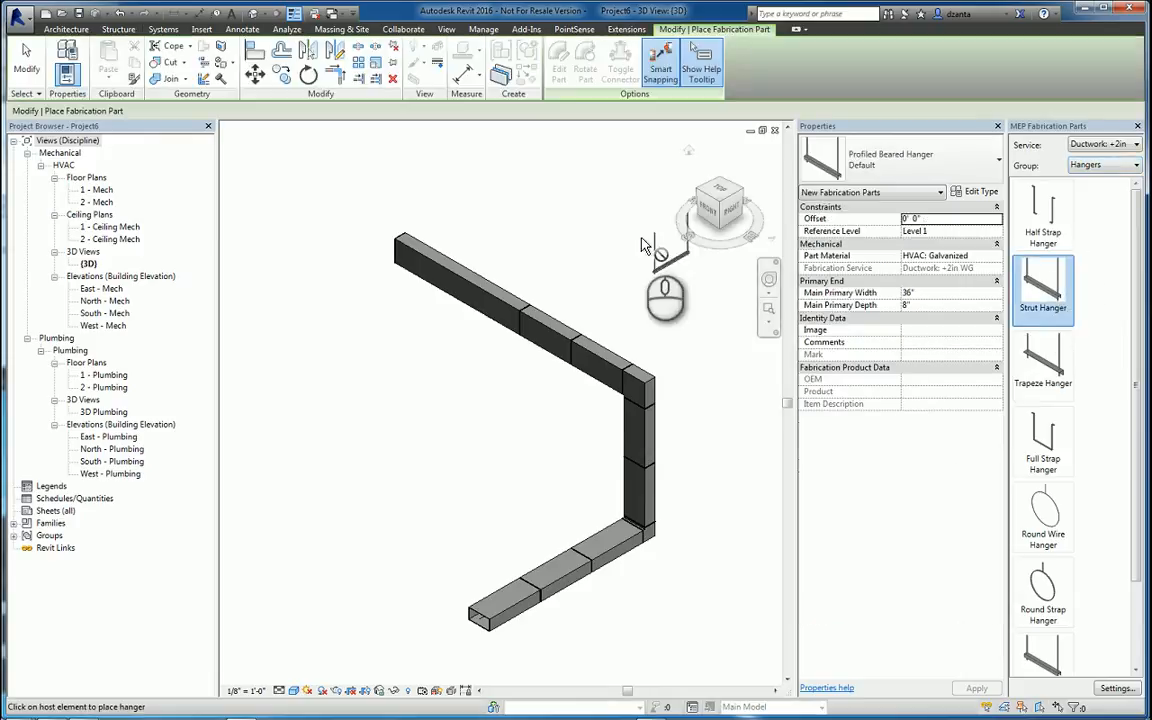
{"action": "left_click", "coordinate": [413, 262]}
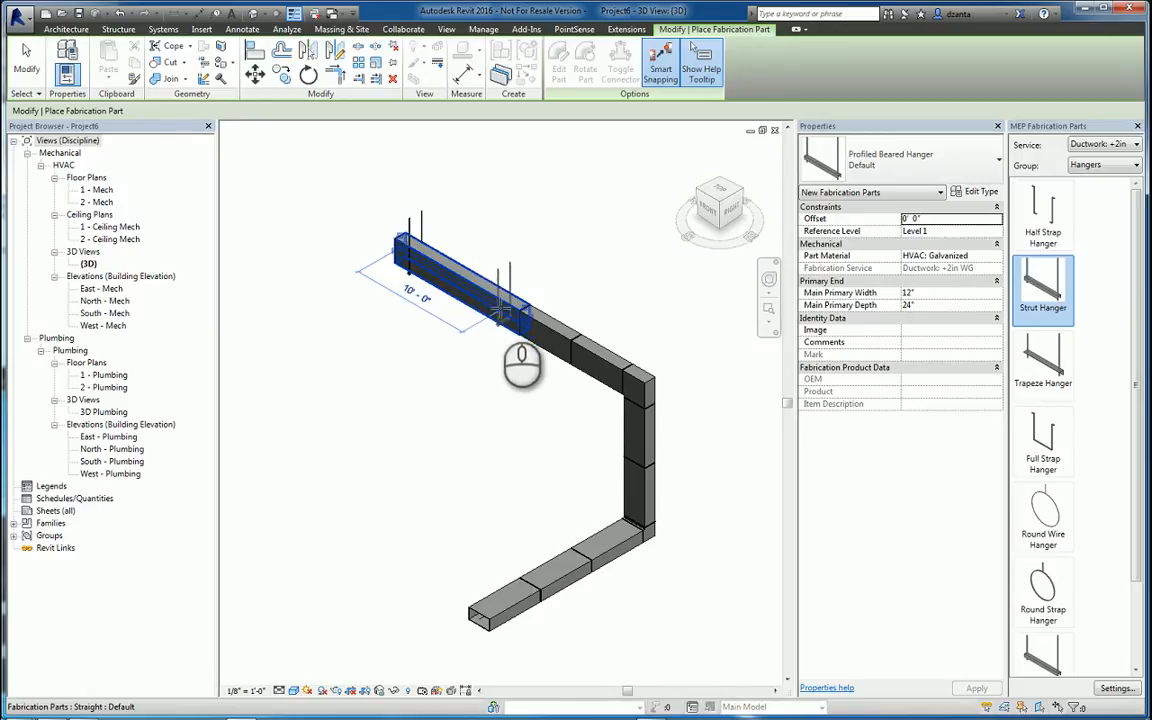
{"action": "left_click", "coordinate": [501, 311]}
{"action": "left_click", "coordinate": [540, 332]}
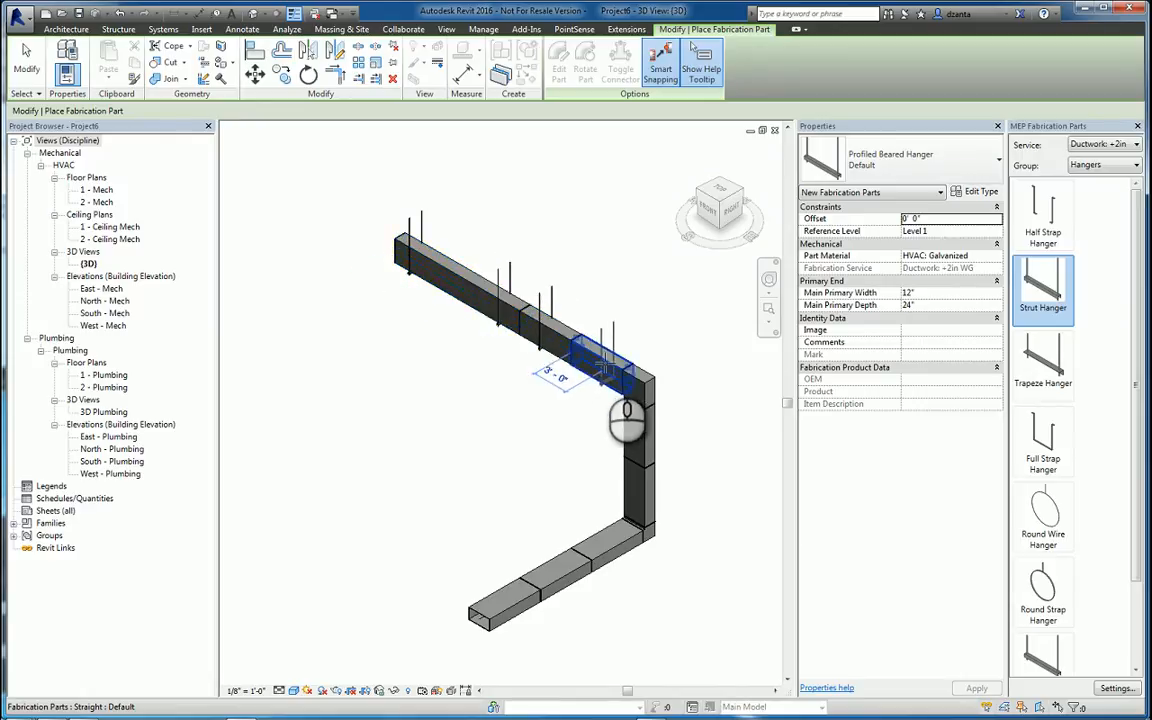
{"action": "left_click", "coordinate": [606, 371]}
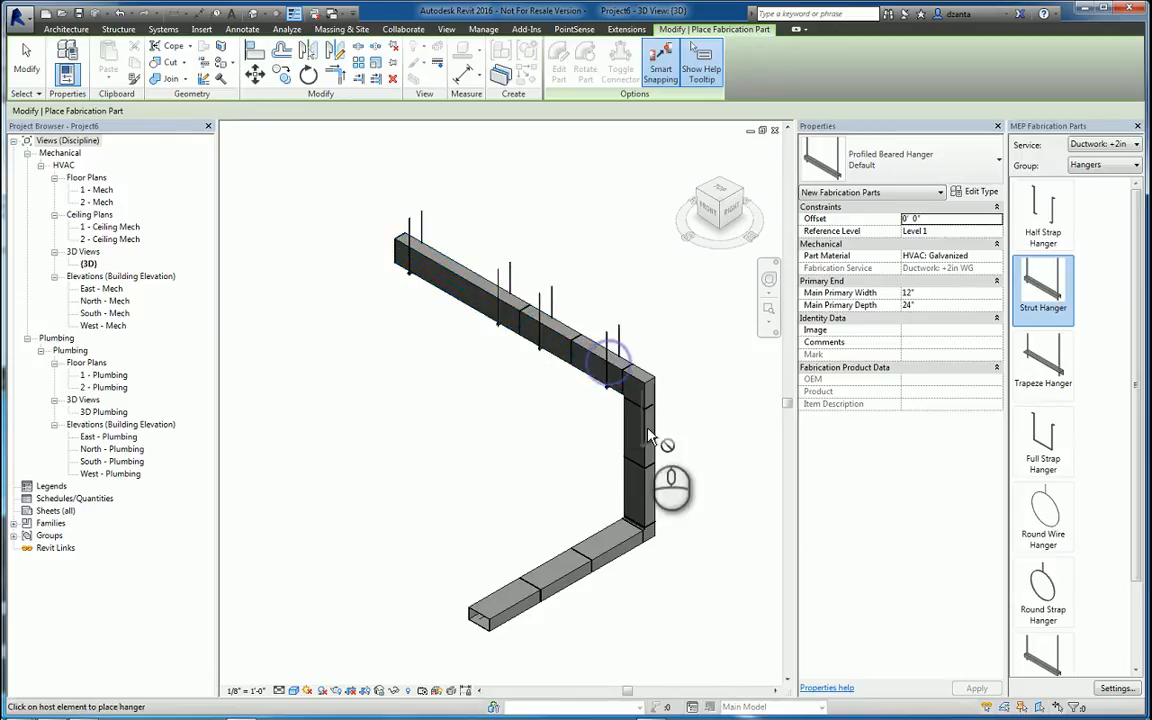
{"action": "left_click", "coordinate": [628, 533]}
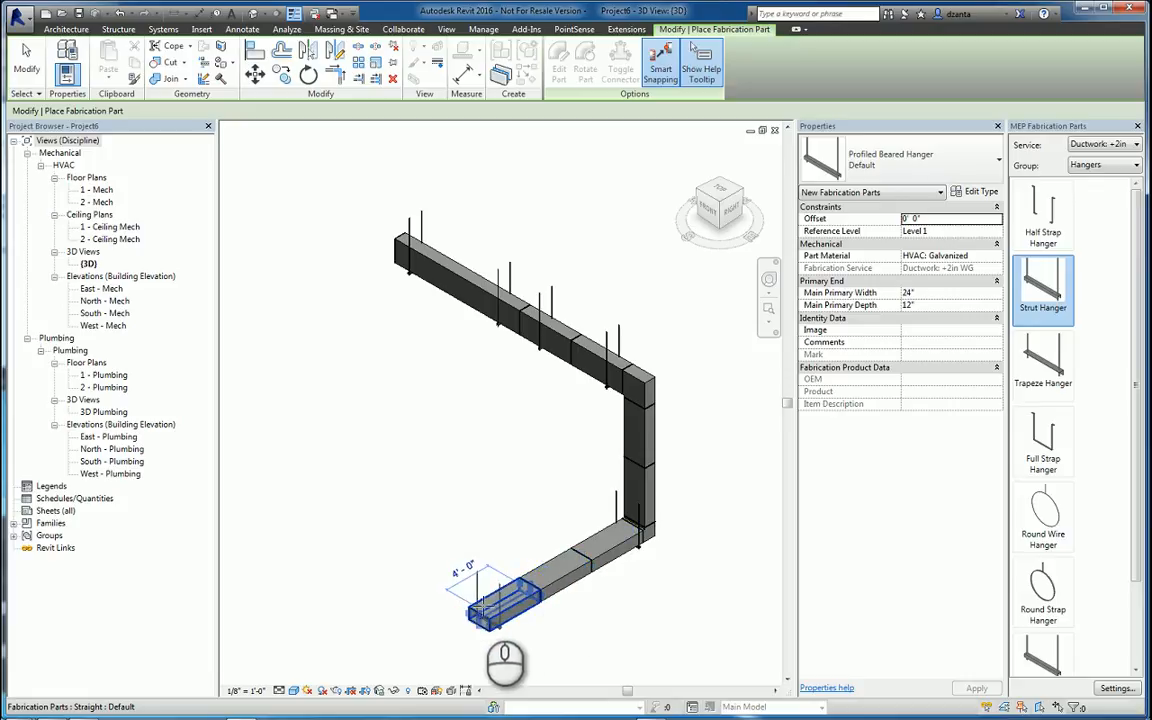
{"action": "left_click", "coordinate": [27, 72]}
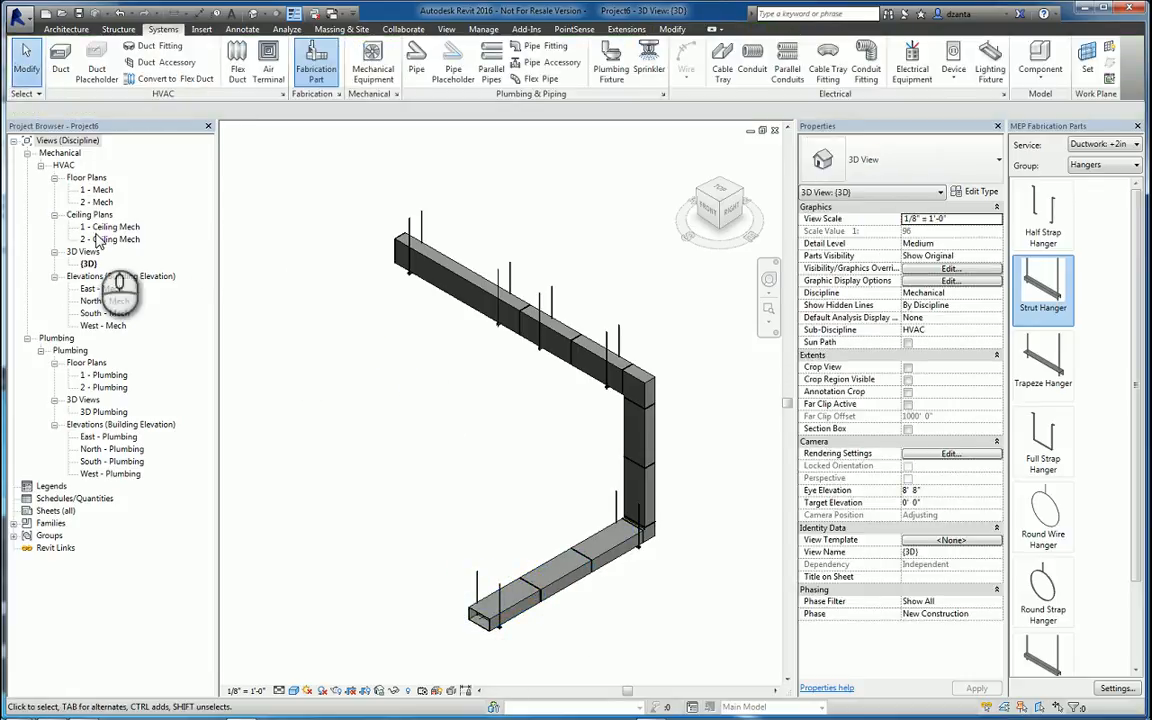
Open the 2 - Mech floor plan and set its underlay to Level 1
{"action": "double_click", "coordinate": [97, 203]}
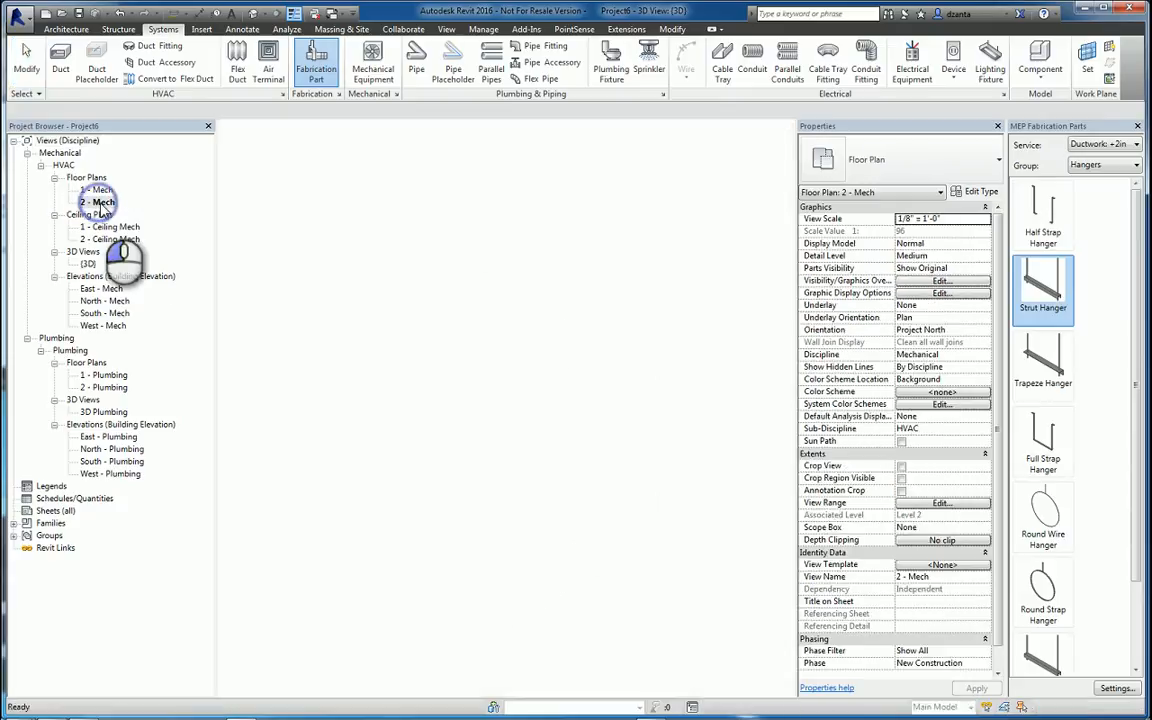
{"action": "middle_click_drag", "start_coordinate": [504, 367], "coordinate": [465, 367]}
{"action": "scroll", "coordinate": [465, 367], "scroll_direction": "down", "scroll_amount": 1}
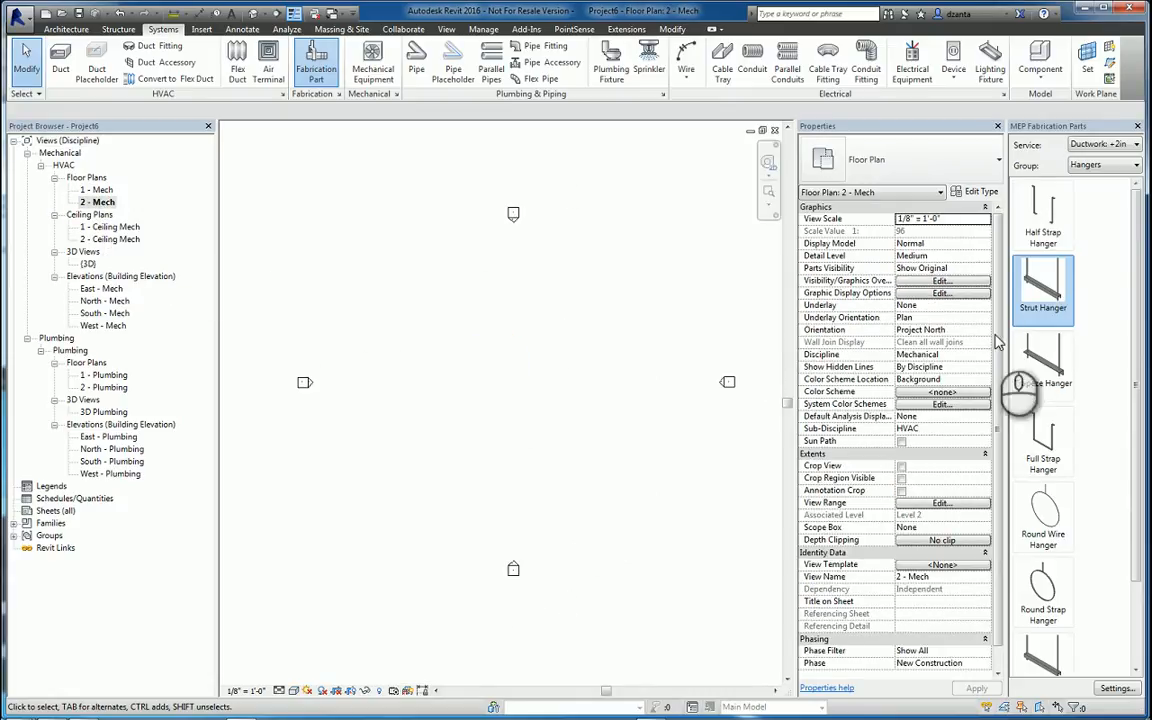
{"action": "left_click", "coordinate": [975, 305]}
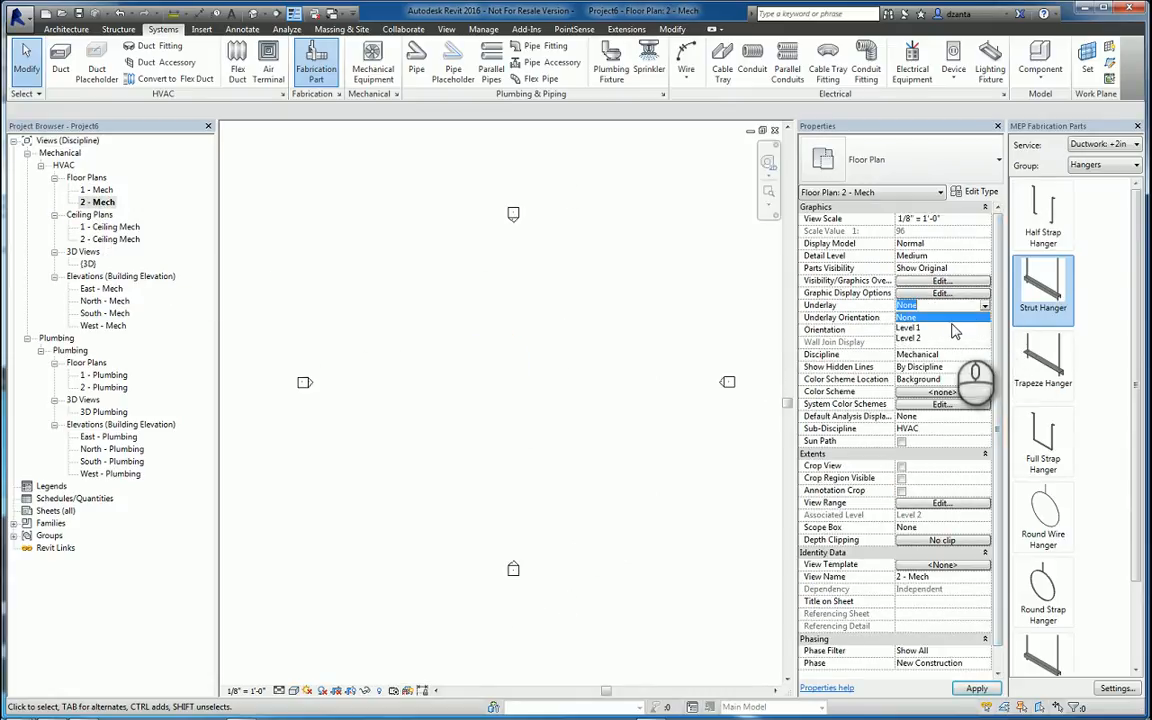
{"action": "left_click", "coordinate": [955, 330]}
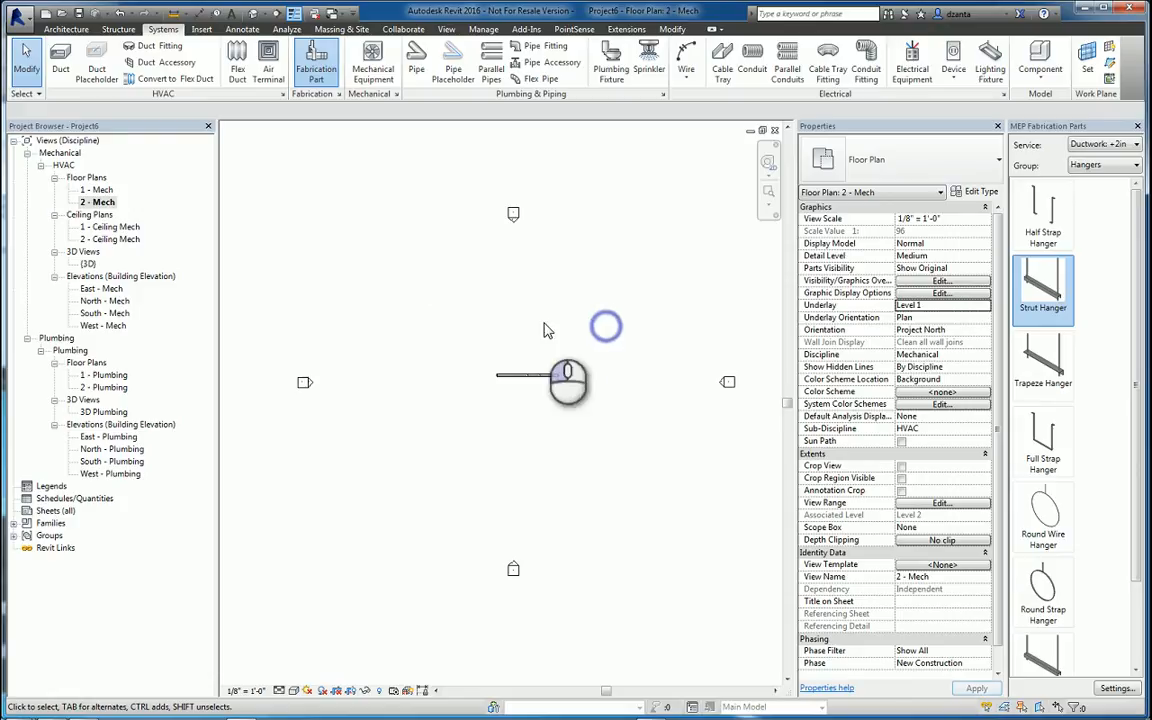
Create a structural floor on Level 2 with a rectangular boundary about 62' by 32' around the ductwork, without loading a span direction symbol
{"action": "left_click", "coordinate": [118, 29]}
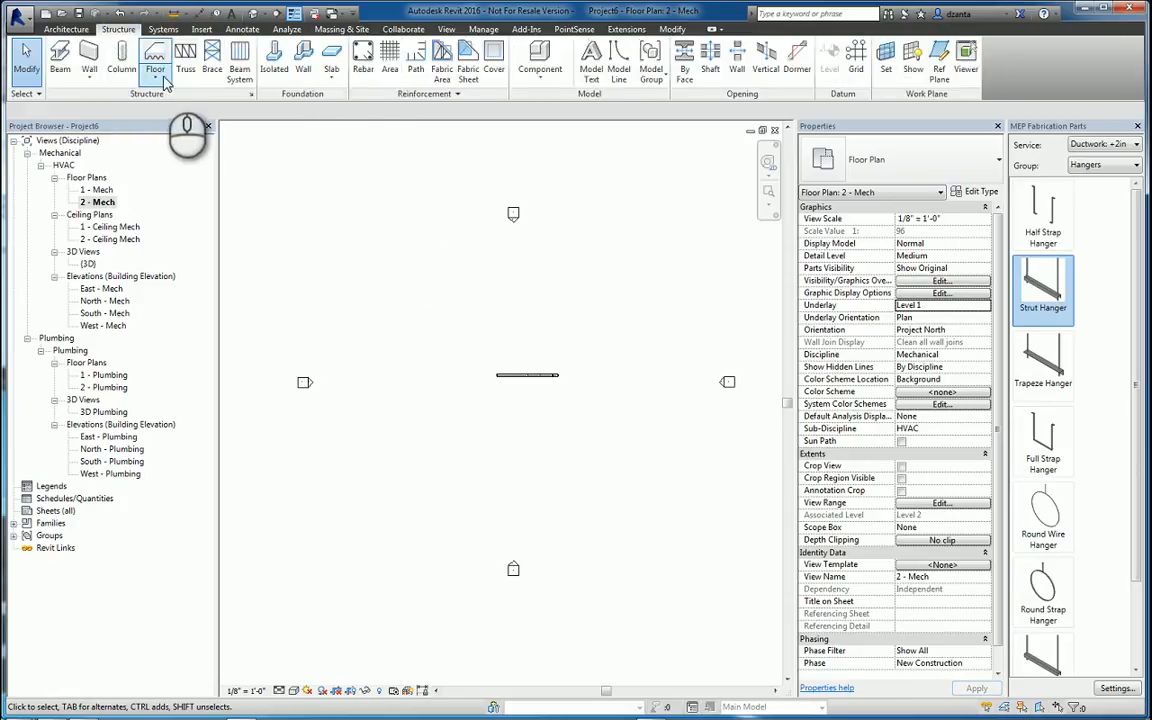
{"action": "left_click", "coordinate": [156, 76]}
{"action": "left_click", "coordinate": [178, 103]}
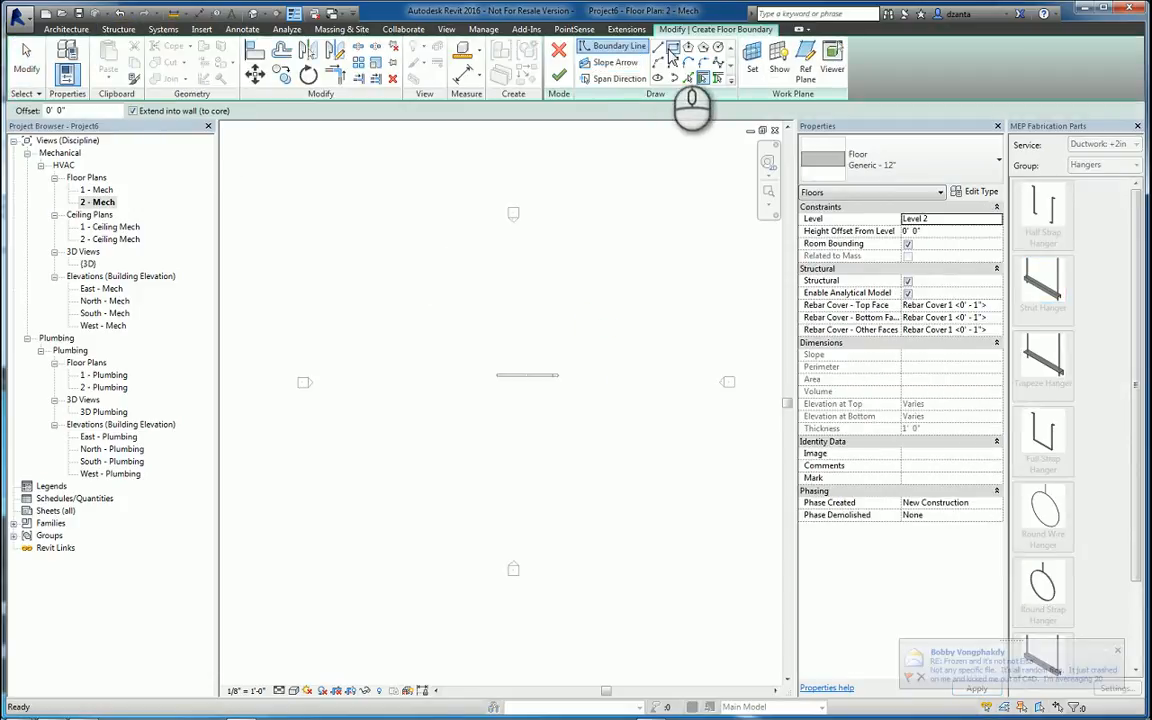
{"action": "left_click", "coordinate": [673, 52]}
{"action": "left_click", "coordinate": [600, 345]}
{"action": "left_click", "coordinate": [441, 427]}
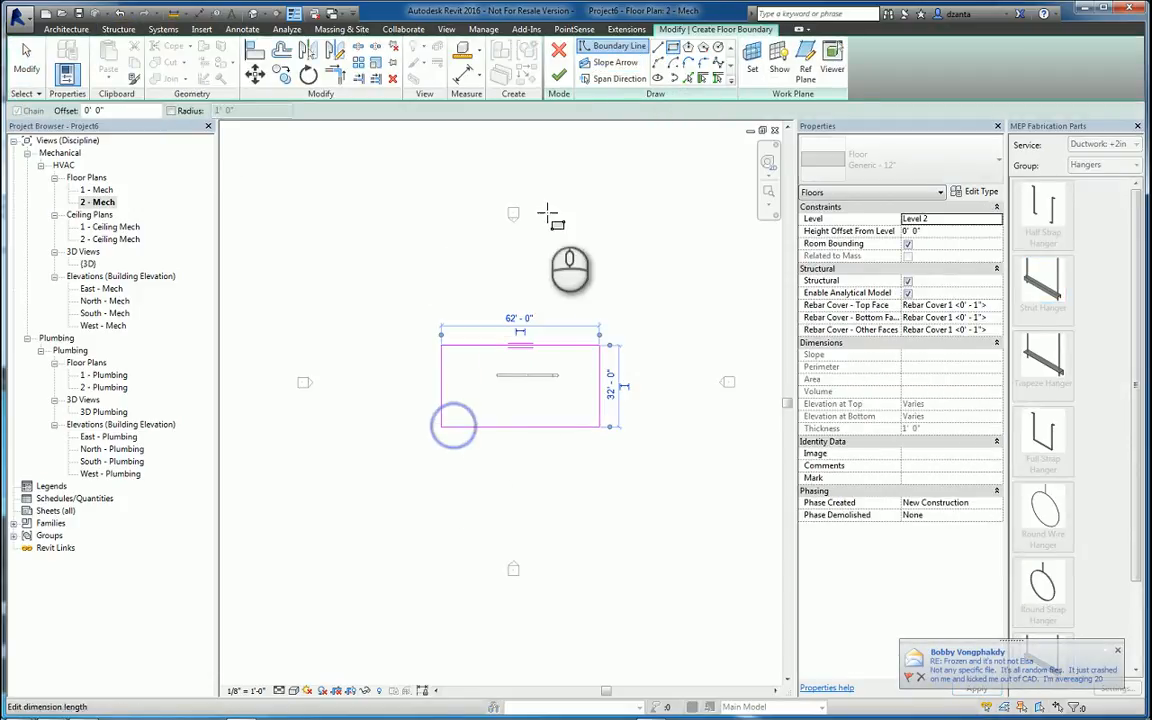
{"action": "left_click", "coordinate": [562, 79]}
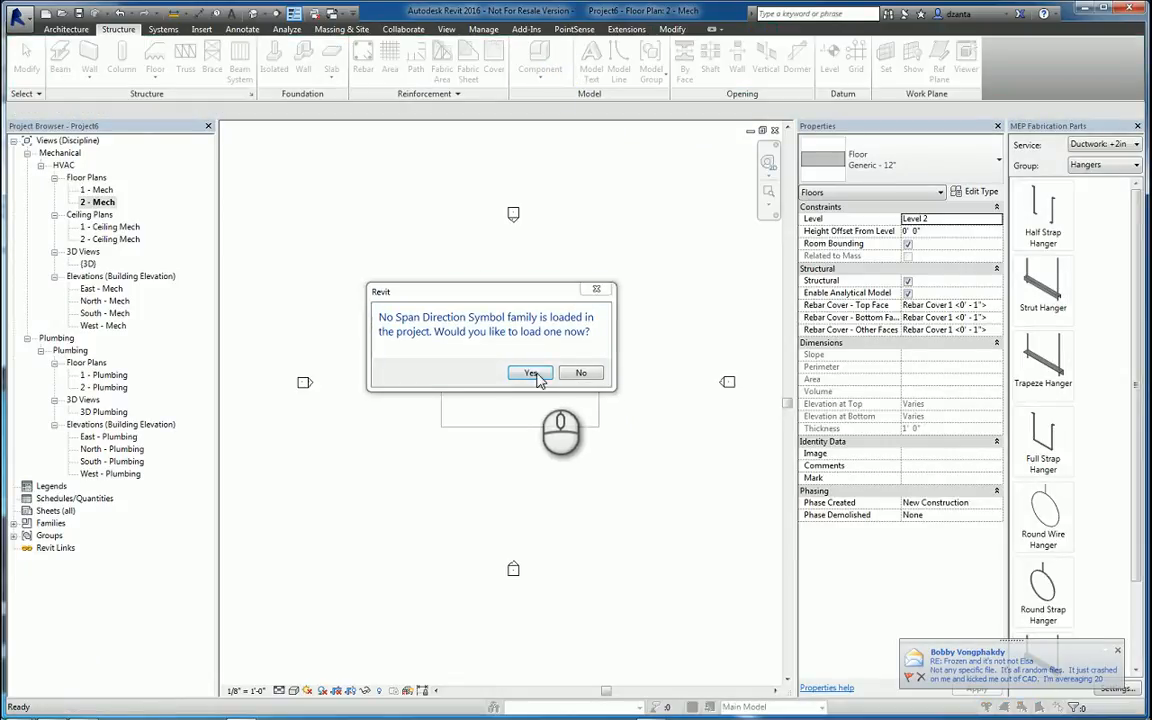
{"action": "left_click", "coordinate": [580, 373]}
{"action": "left_click", "coordinate": [386, 226]}
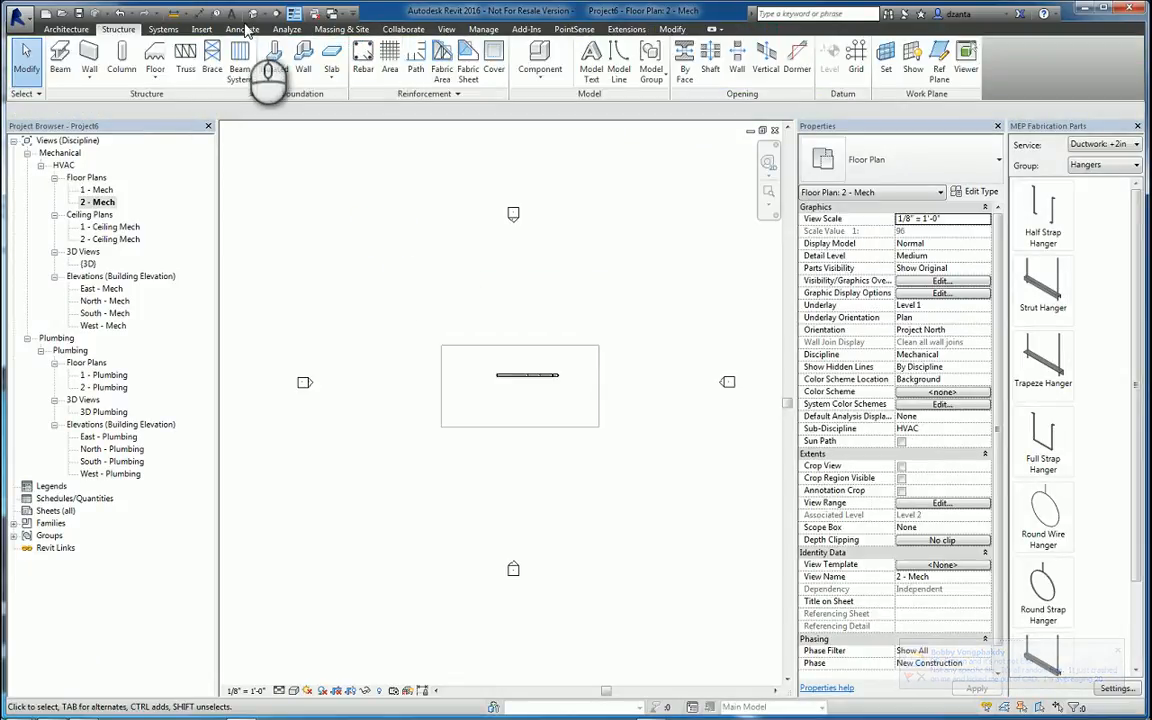
In the 3D view, attach the hanger at the open end of the lower duct run to the structure above
{"action": "left_click", "coordinate": [253, 15]}
{"action": "scroll", "coordinate": [615, 450], "scroll_direction": "down", "scroll_amount": 2}
{"action": "left_click", "coordinate": [602, 519]}
{"action": "middle_click_drag", "start_coordinate": [579, 539], "coordinate": [600, 450], "text": "shift"}
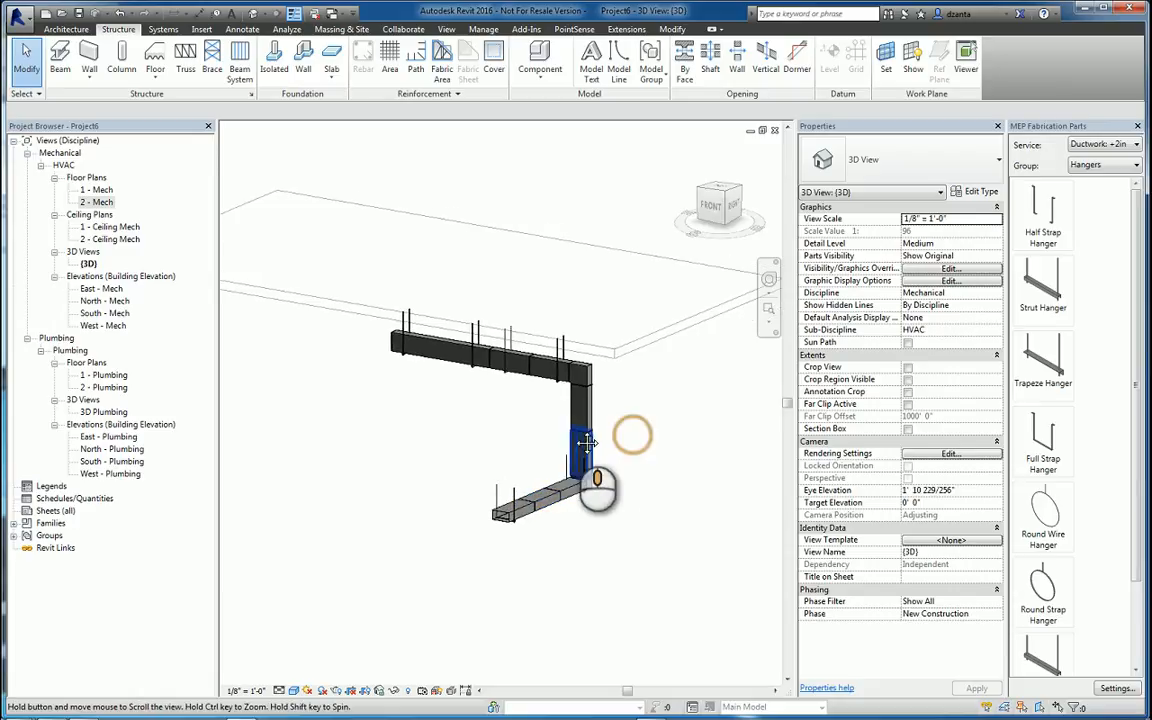
{"action": "left_click", "coordinate": [500, 496]}
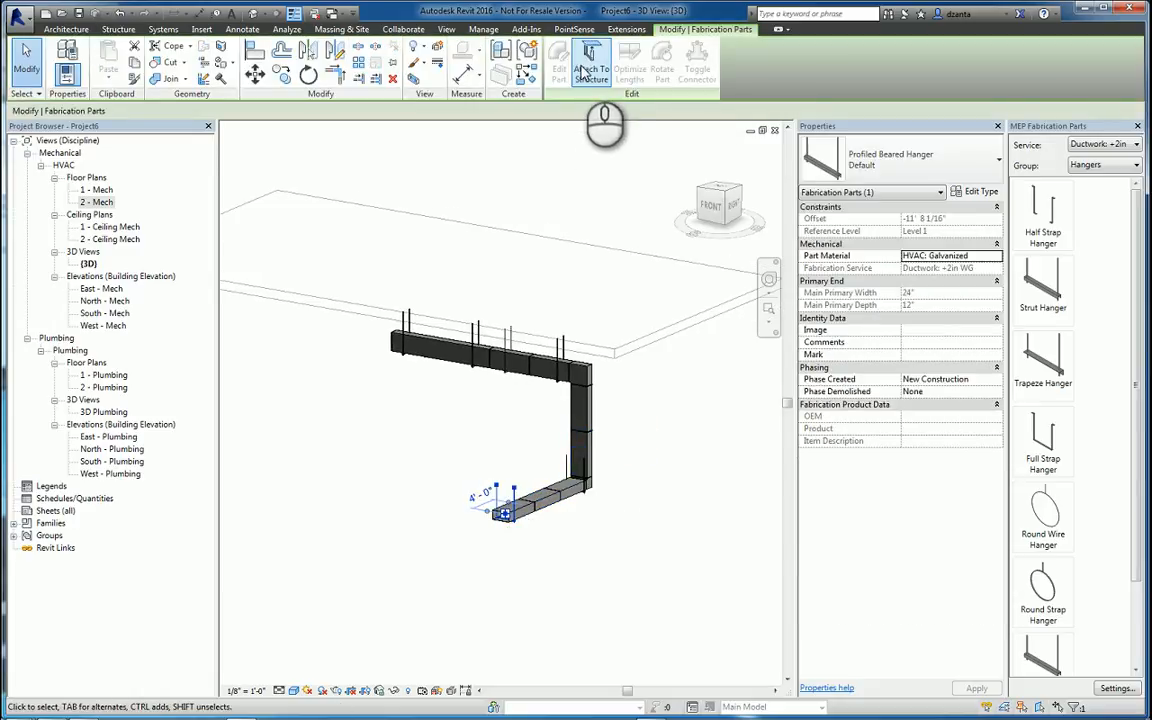
{"action": "left_click", "coordinate": [585, 72]}
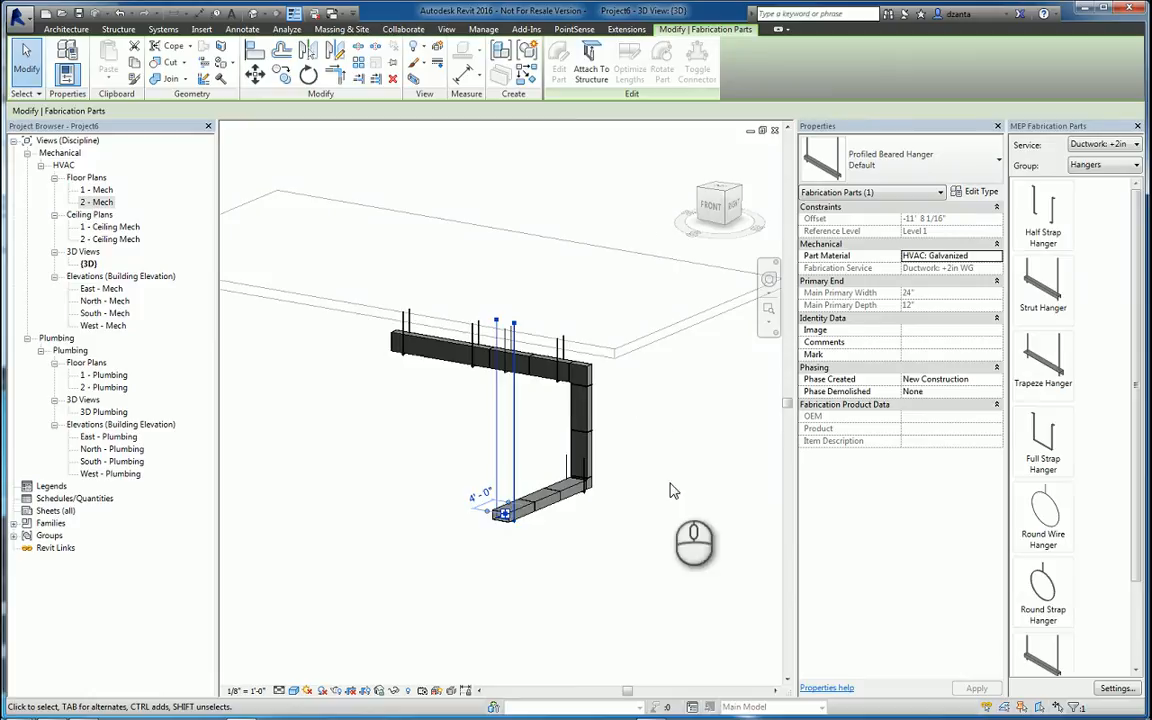
{"action": "left_click", "coordinate": [626, 468]}
Select all six strut hangers and attach them to the structure, then clear the selection
{"action": "left_click", "coordinate": [566, 468]}
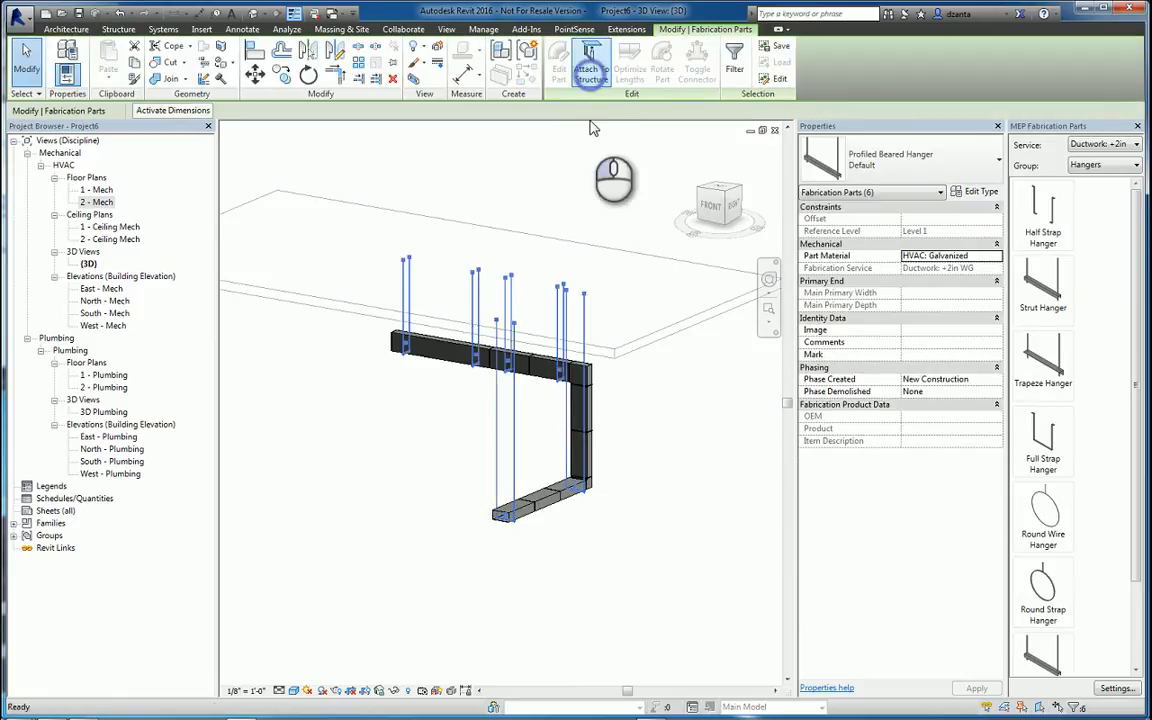
{"action": "left_click", "coordinate": [591, 180]}
{"action": "scroll", "coordinate": [645, 490], "scroll_direction": "down", "scroll_amount": 1}
{"action": "middle_click_drag", "start_coordinate": [720, 558], "coordinate": [504, 362], "text": "shift"}
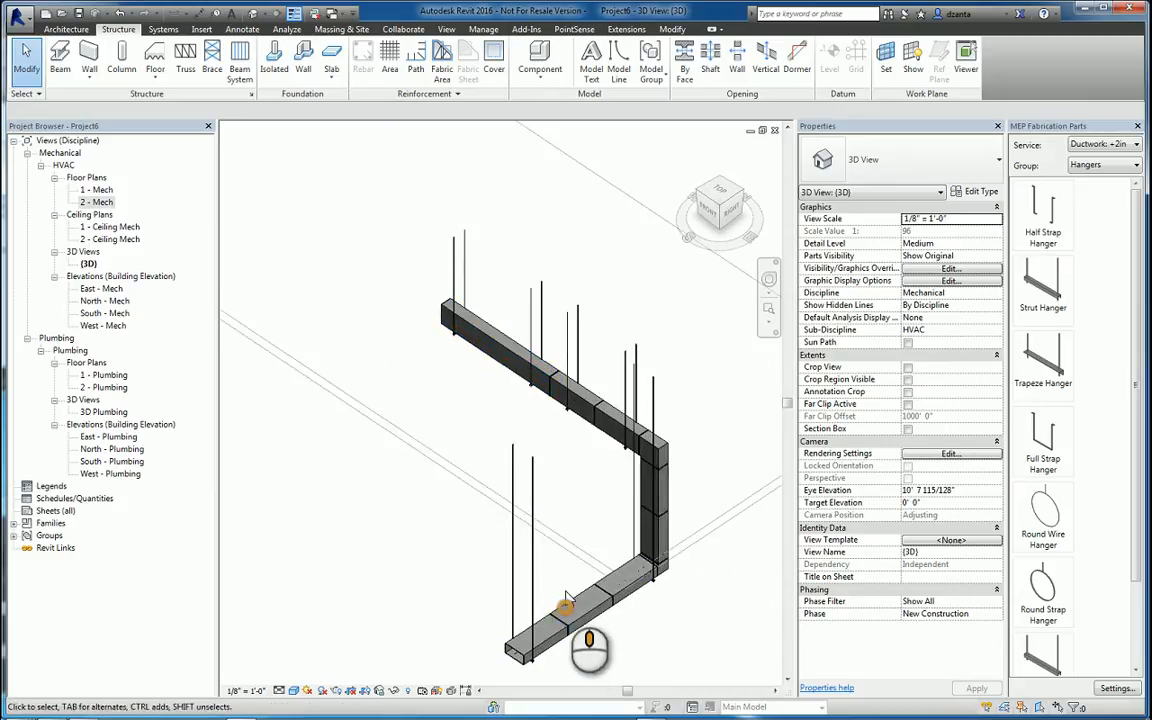
Create a similar square elbow from the one at the base of the riser and place it on the lower run's open end
{"action": "middle_click_drag", "start_coordinate": [563, 590], "coordinate": [567, 564]}
{"action": "left_click", "coordinate": [660, 550]}
{"action": "key", "text": "c"}
{"action": "key", "text": "s"}
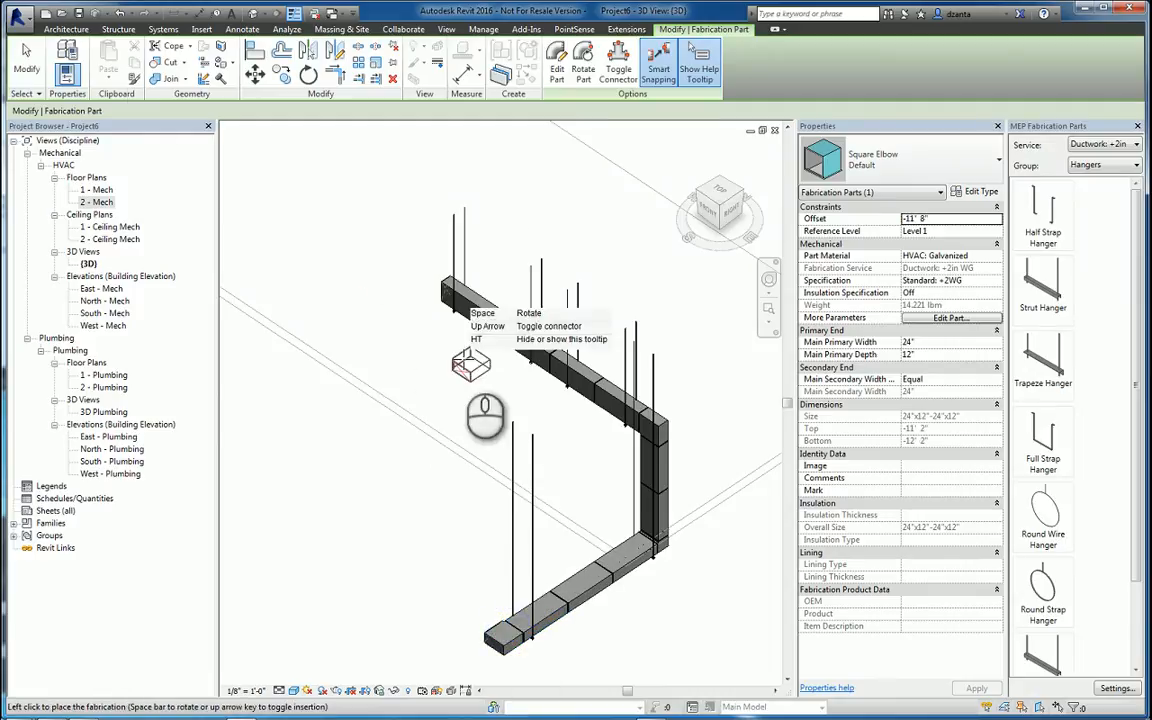
{"action": "left_click", "coordinate": [26, 62]}
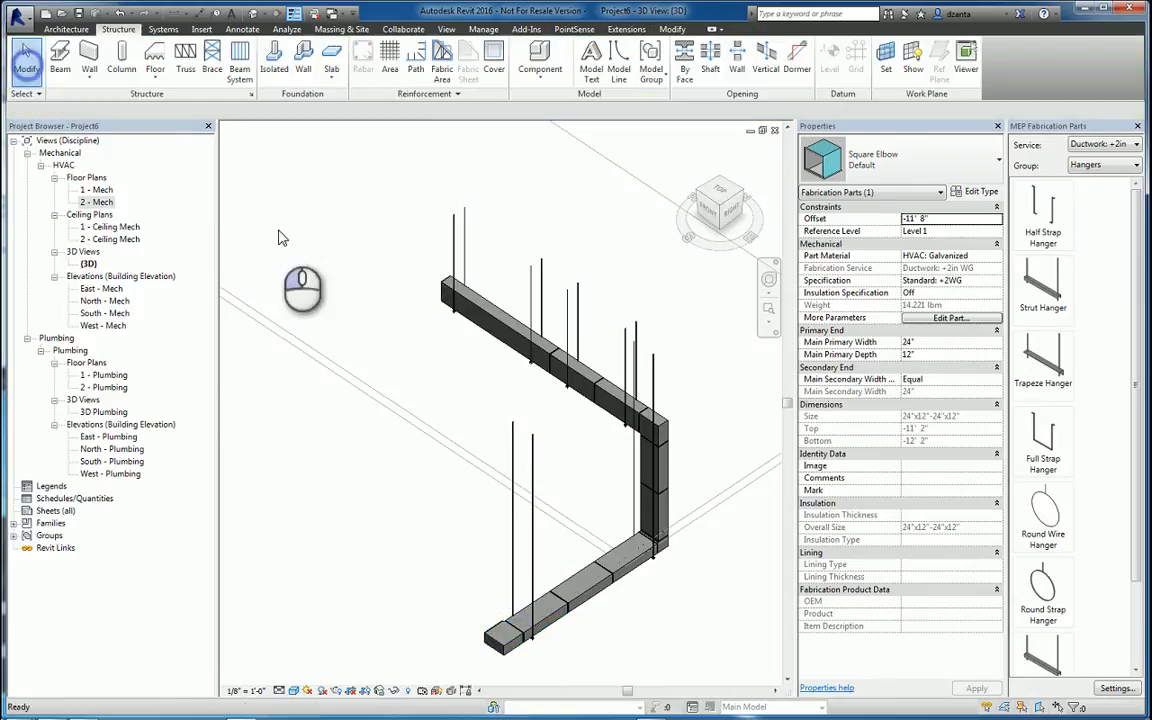
Extend the run from the new elbow with four straight ducts similar to the upper run's 4' 11" section, placed end to end
{"action": "left_click", "coordinate": [555, 392]}
{"action": "key", "text": "c"}
{"action": "key", "text": "s"}
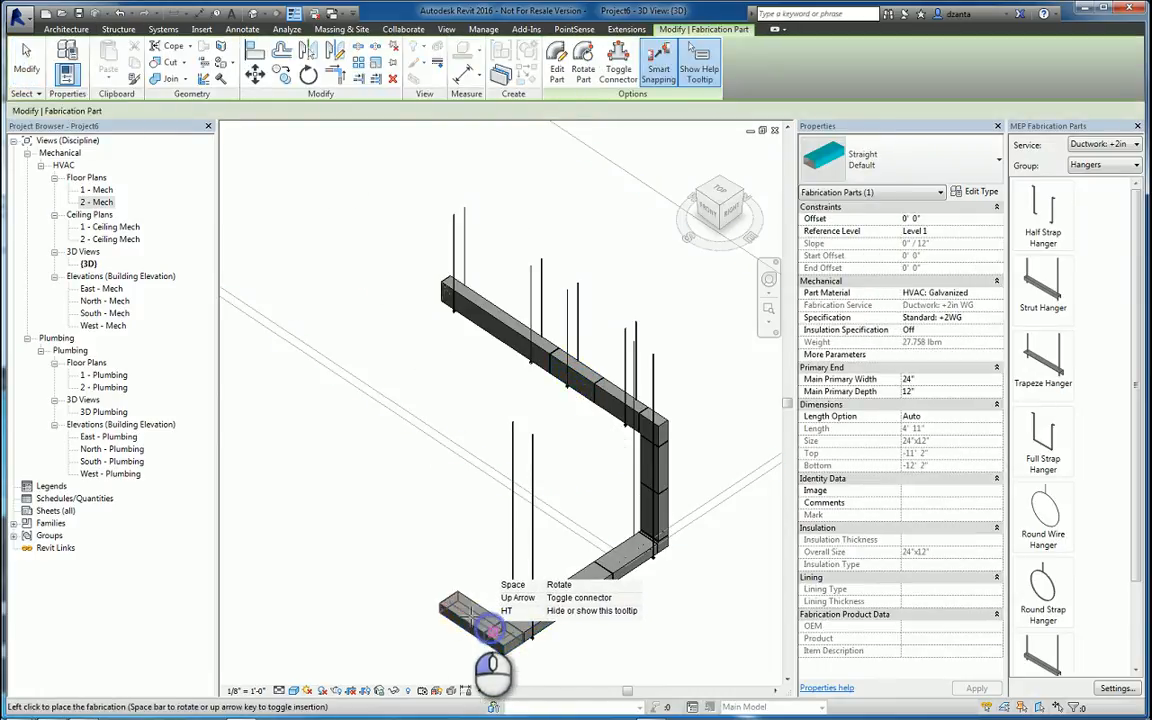
{"action": "left_click", "coordinate": [400, 570]}
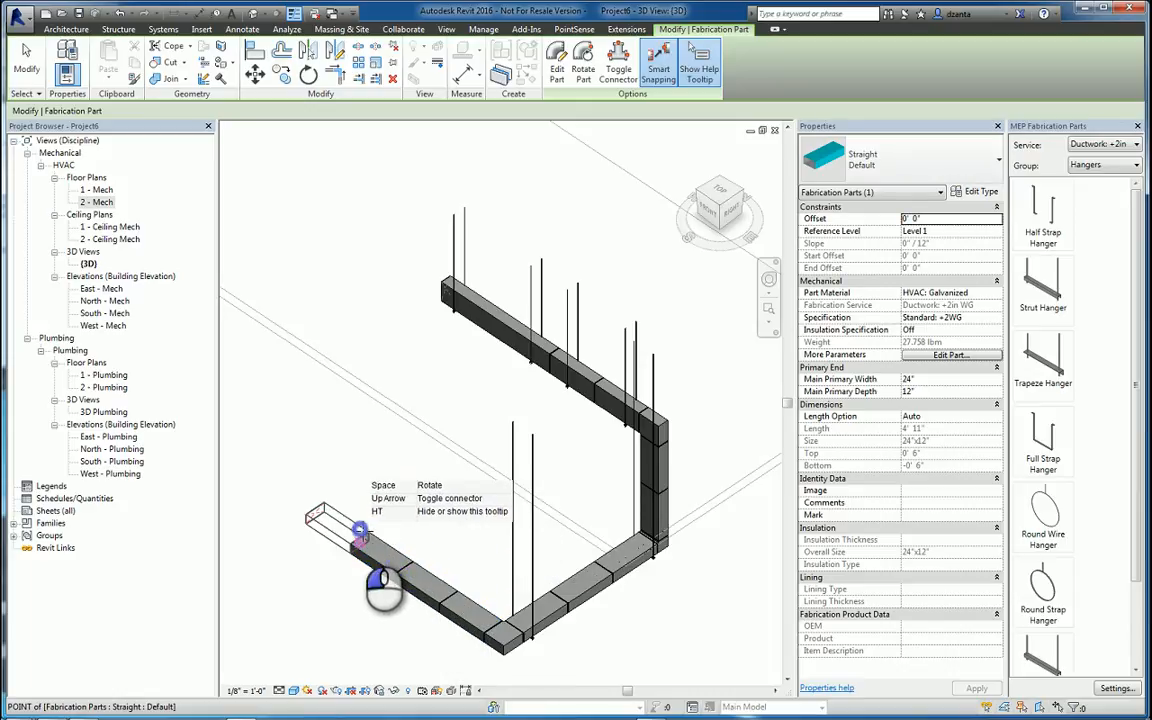
{"action": "left_click", "coordinate": [27, 65]}
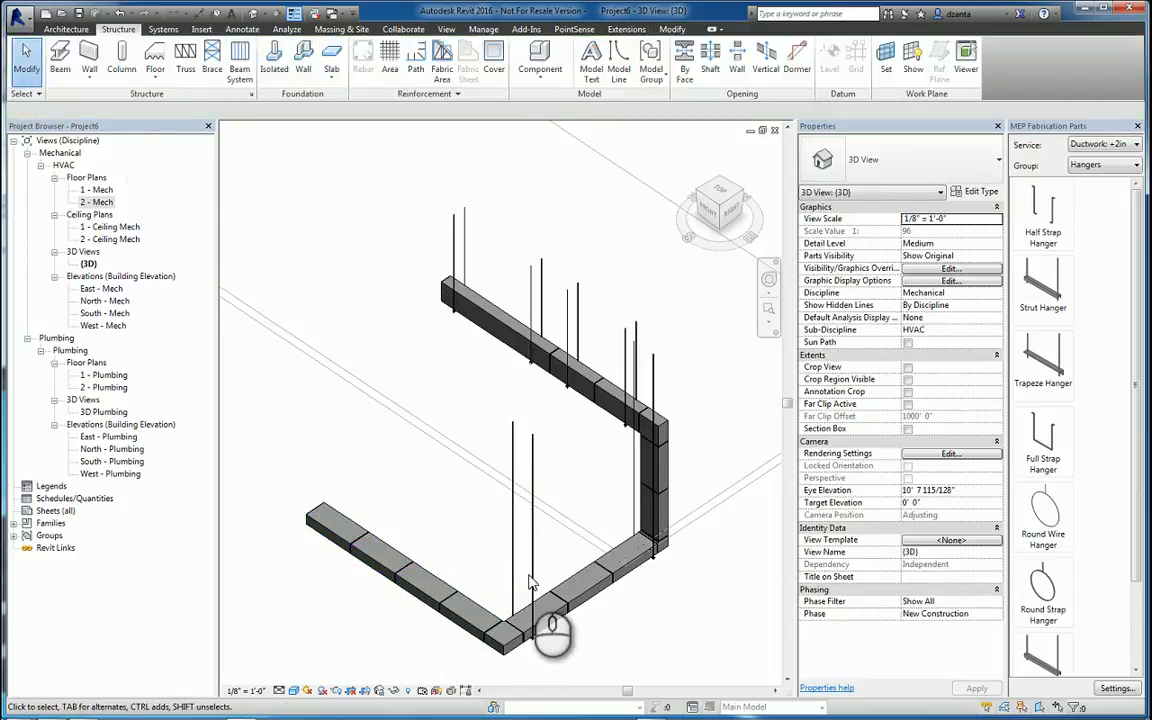
Place three strut hangers on the new duct run: at its open end, near the first joint and near the elbow
{"action": "left_click", "coordinate": [1043, 285]}
{"action": "left_click", "coordinate": [368, 550]}
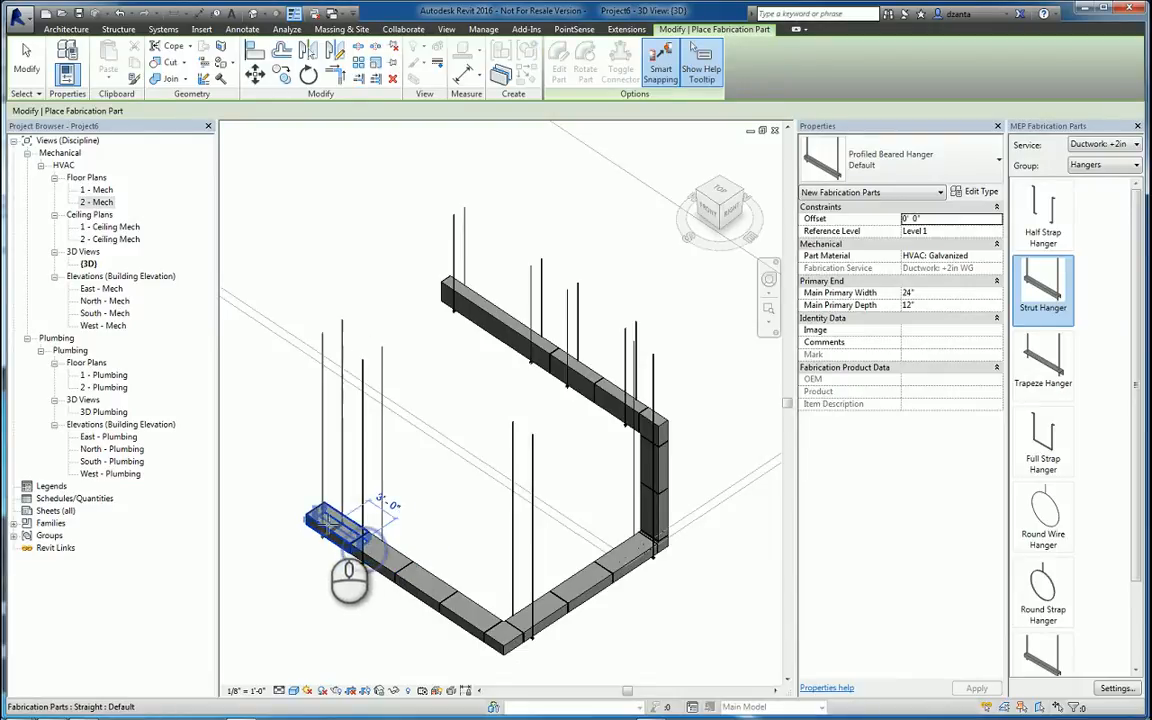
{"action": "left_click", "coordinate": [328, 522]}
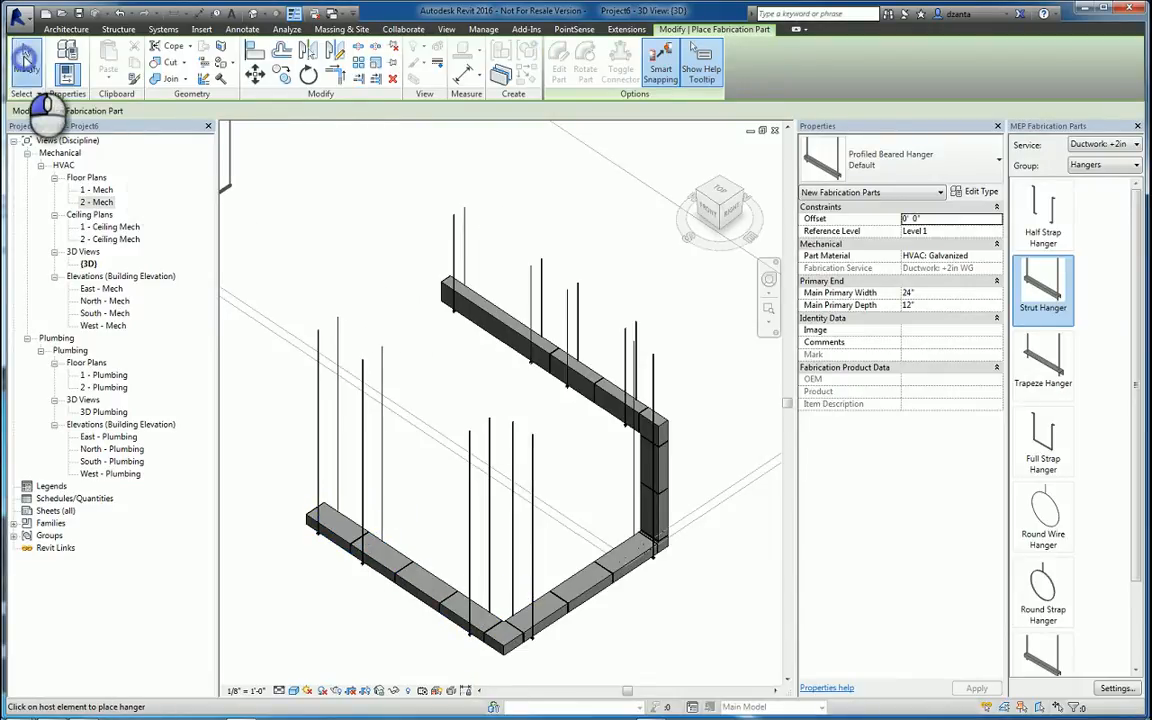
{"action": "left_click", "coordinate": [26, 60]}
Open the Fabrication Settings to review the fabrication configuration and its loaded services
{"action": "scroll", "coordinate": [706, 582], "scroll_direction": "down", "scroll_amount": 1}
{"action": "middle_click_drag", "start_coordinate": [714, 602], "coordinate": [675, 548]}
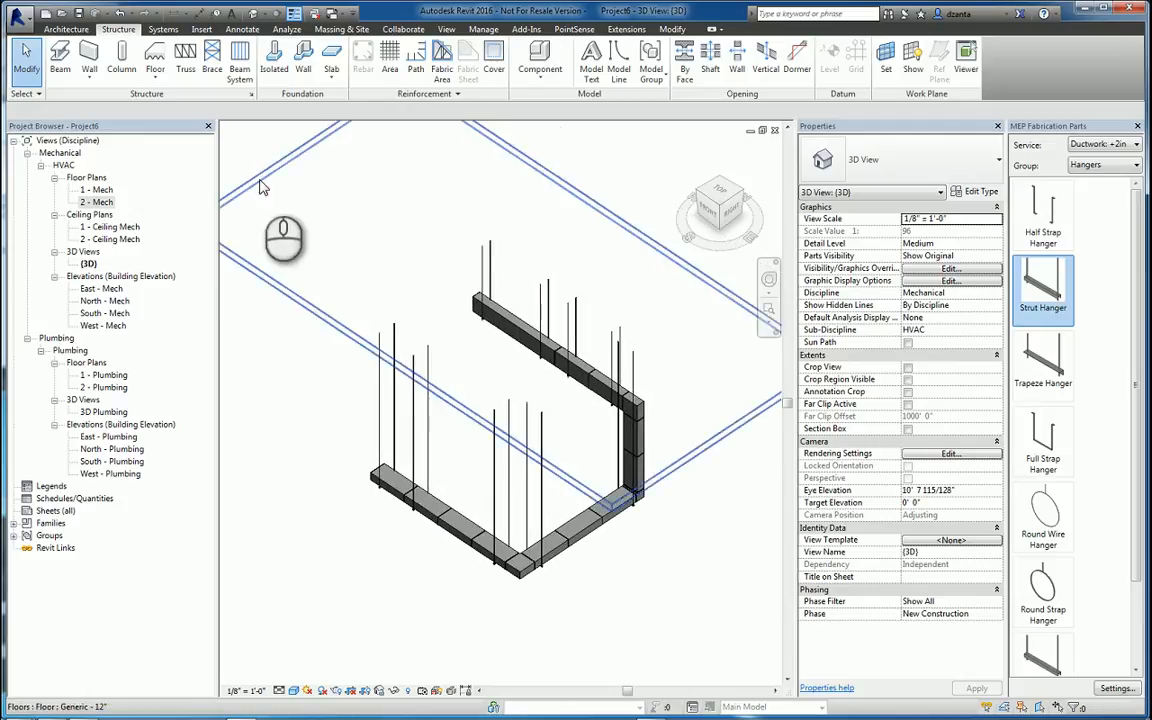
{"action": "left_click", "coordinate": [163, 29]}
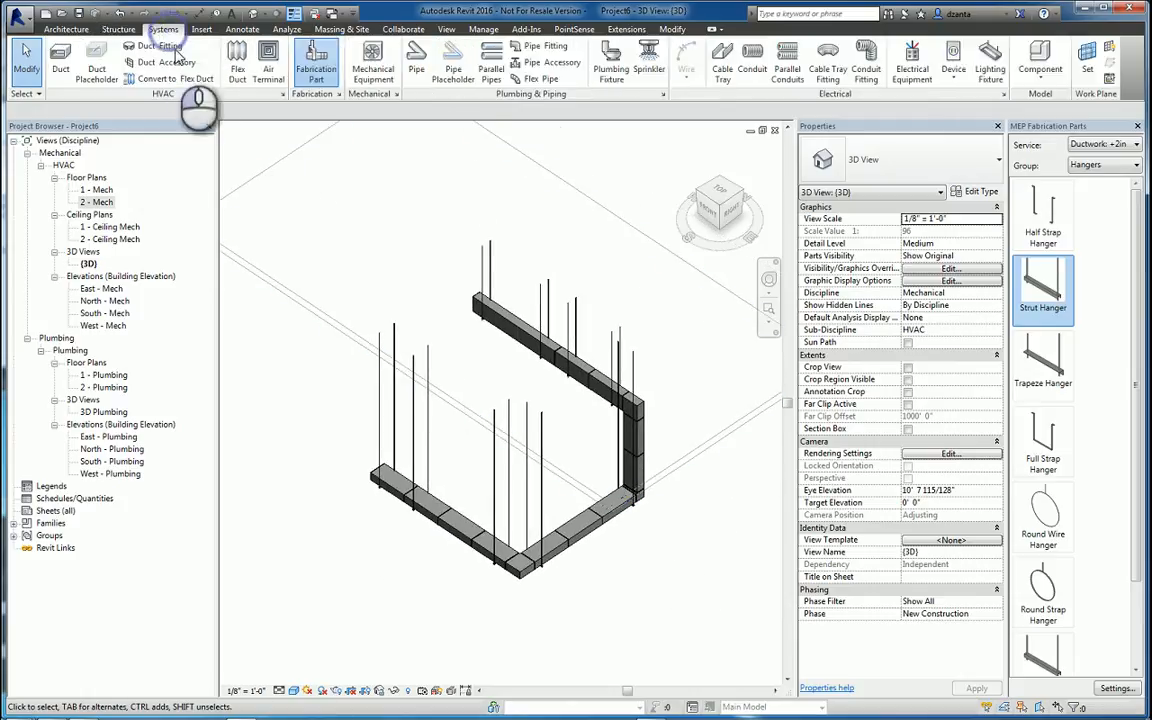
{"action": "left_click", "coordinate": [340, 95]}
{"action": "left_click_drag", "start_coordinate": [470, 123], "coordinate": [438, 168]}
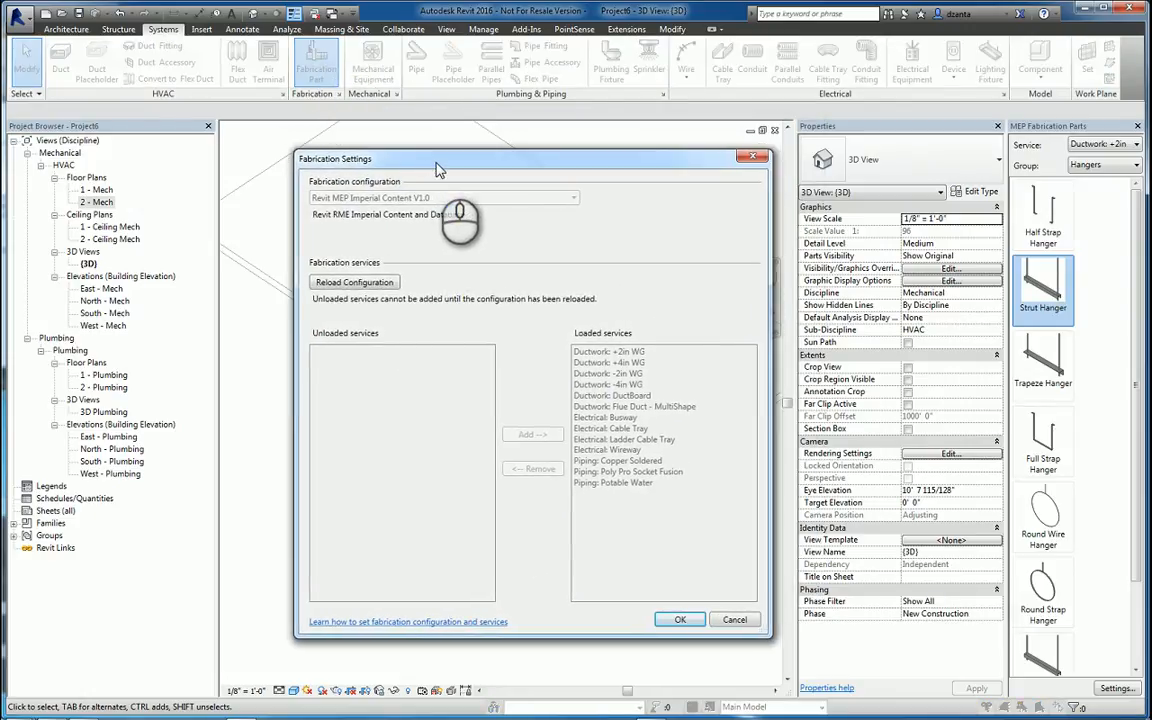